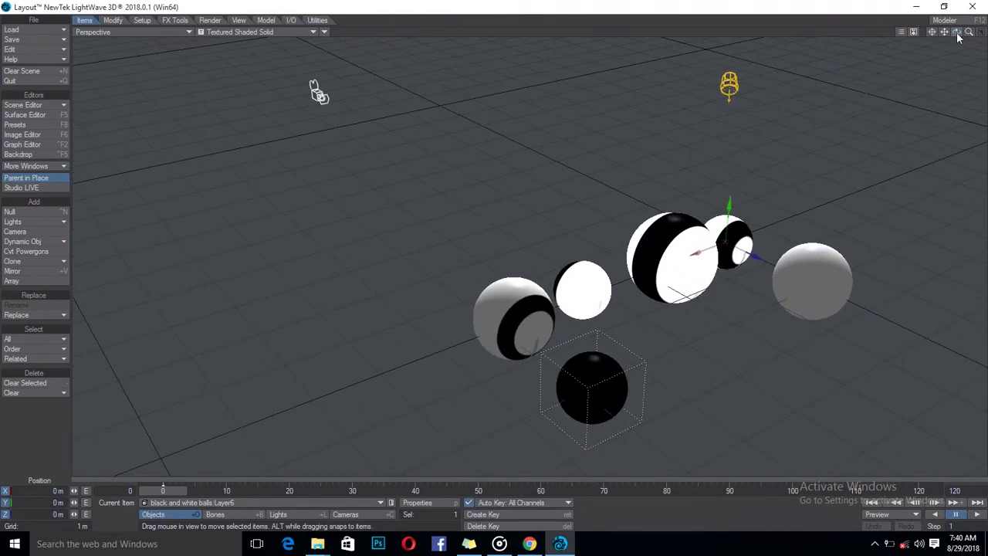
Step: Turn the Layer1, Layer3 and Layer4 balls into Bullet rigid bodies
{"action": "mouse_move", "coordinate": [968, 32]}
{"action": "left_mouse_down"}
{"action": "mouse_move", "coordinate": [934, 38]}
{"action": "mouse_move", "coordinate": [957, 34]}
{"action": "left_mouse_up"}
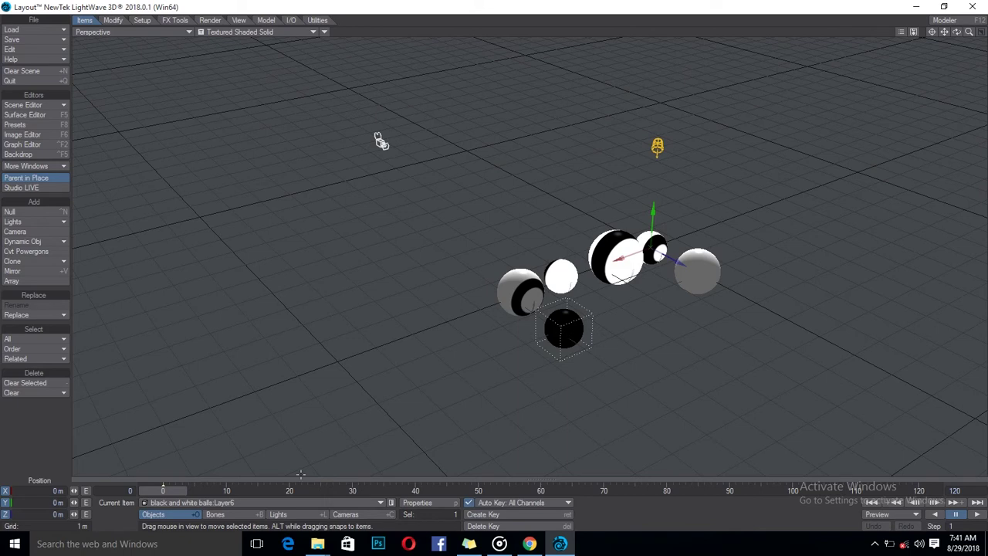
{"action": "left_click", "coordinate": [245, 504]}
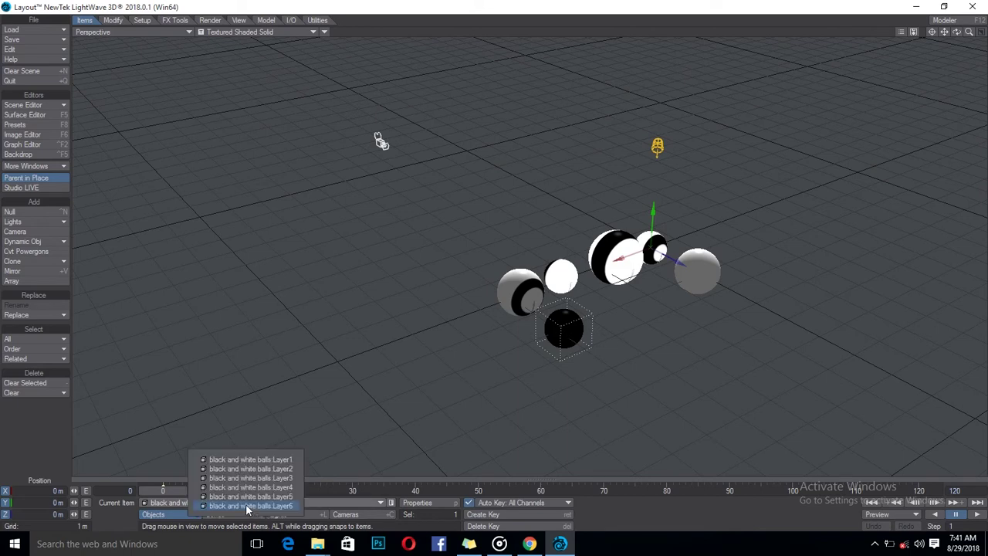
{"action": "left_click", "coordinate": [255, 460]}
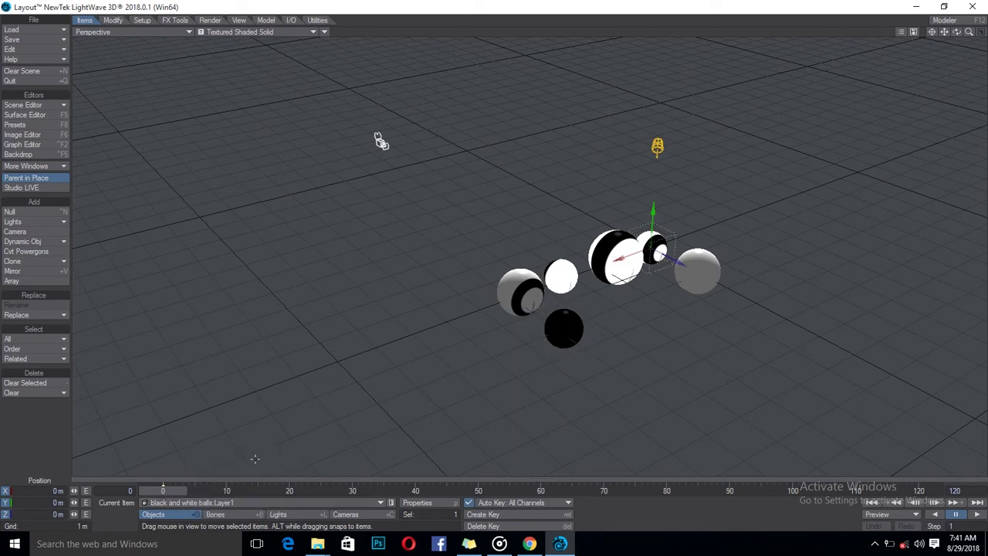
{"action": "left_click", "coordinate": [176, 20]}
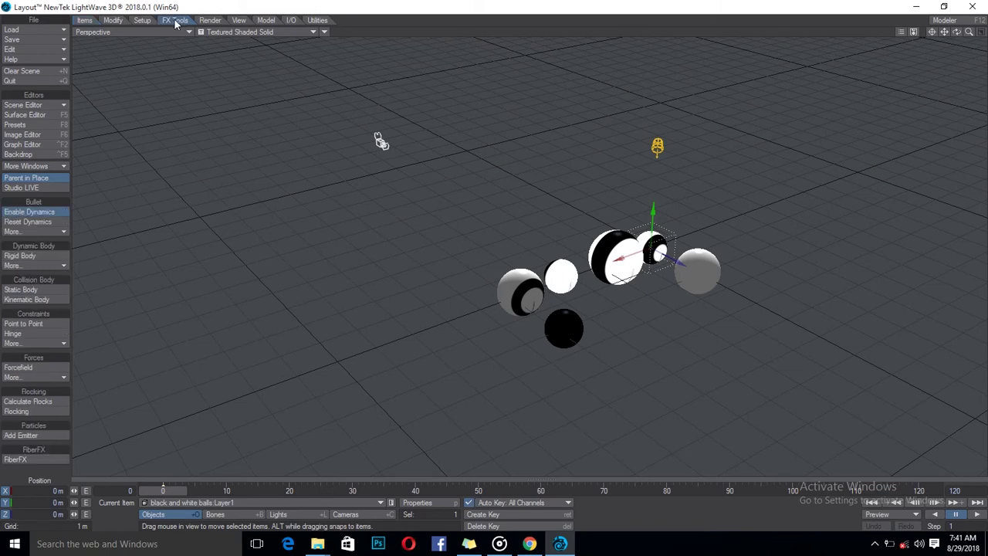
{"action": "left_click", "coordinate": [35, 256]}
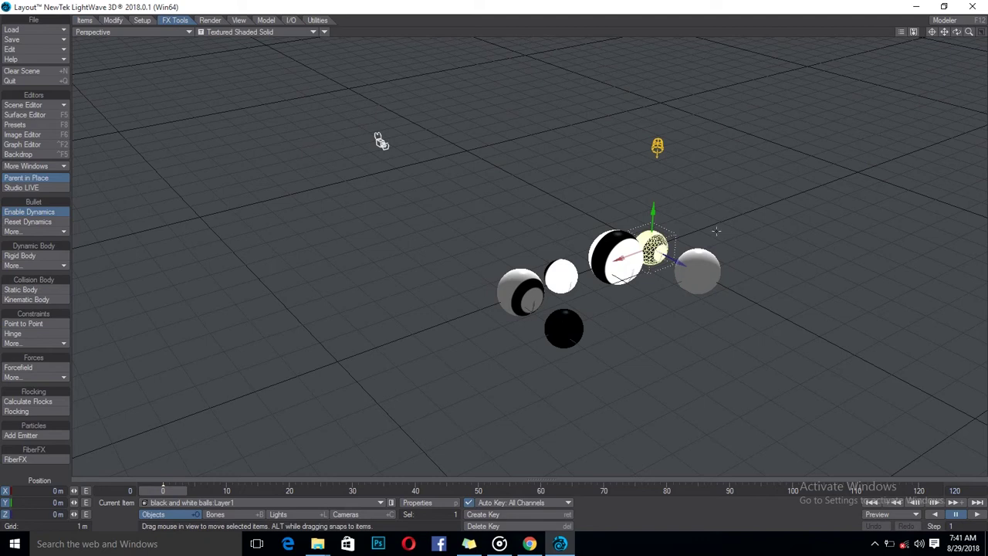
{"action": "left_click", "coordinate": [609, 240]}
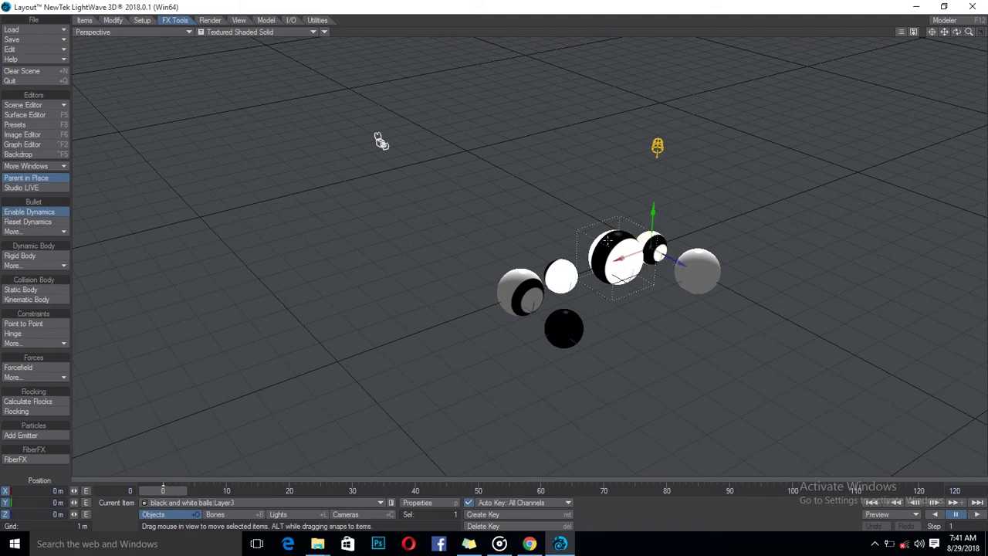
{"action": "left_click", "coordinate": [35, 256]}
{"action": "key", "text": "Down"}
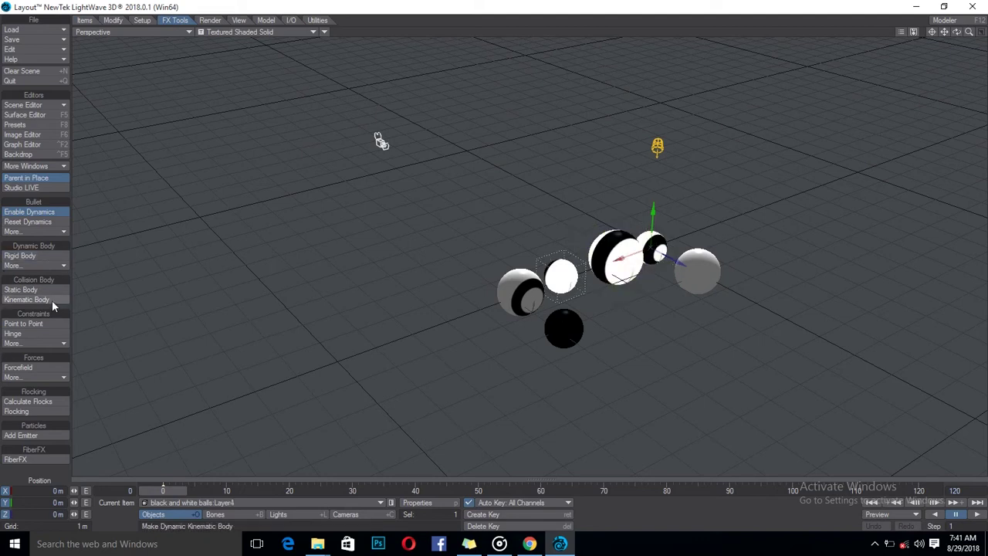
{"action": "left_click", "coordinate": [17, 260]}
Step: Turn the Layer5, Layer6 and Layer2 balls into rigid bodies as well
{"action": "key", "text": "Down"}
{"action": "left_click", "coordinate": [37, 257]}
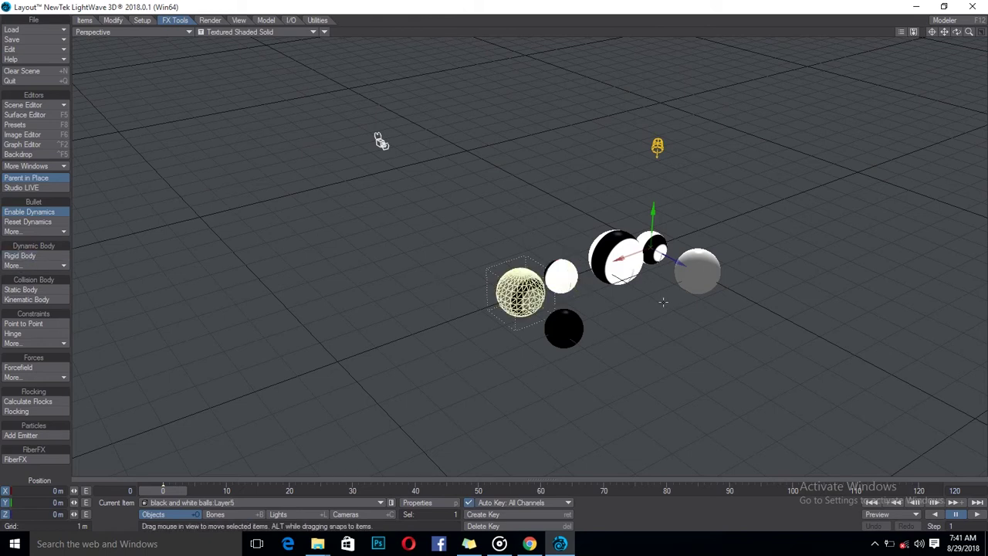
{"action": "key", "text": "Down"}
{"action": "left_click", "coordinate": [51, 257]}
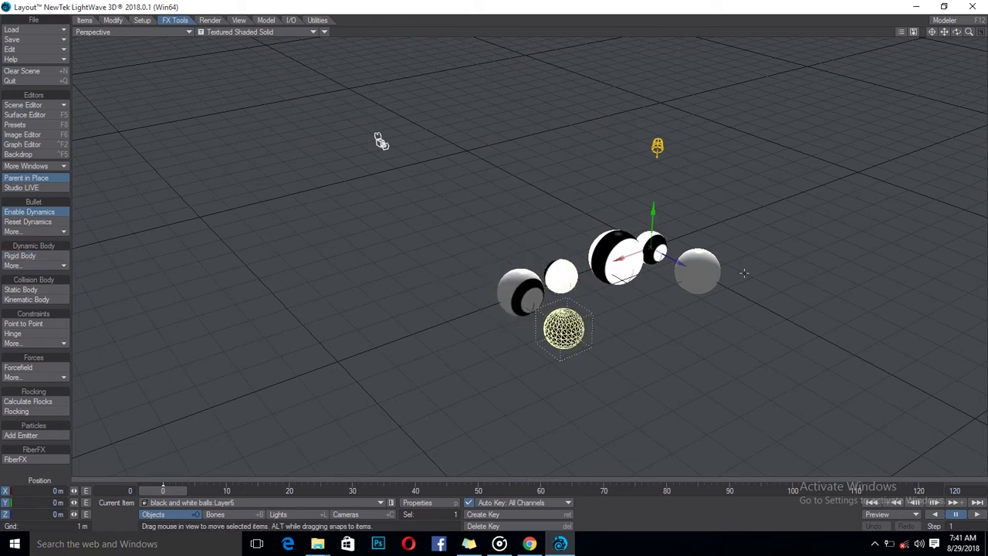
{"action": "left_click", "coordinate": [716, 270]}
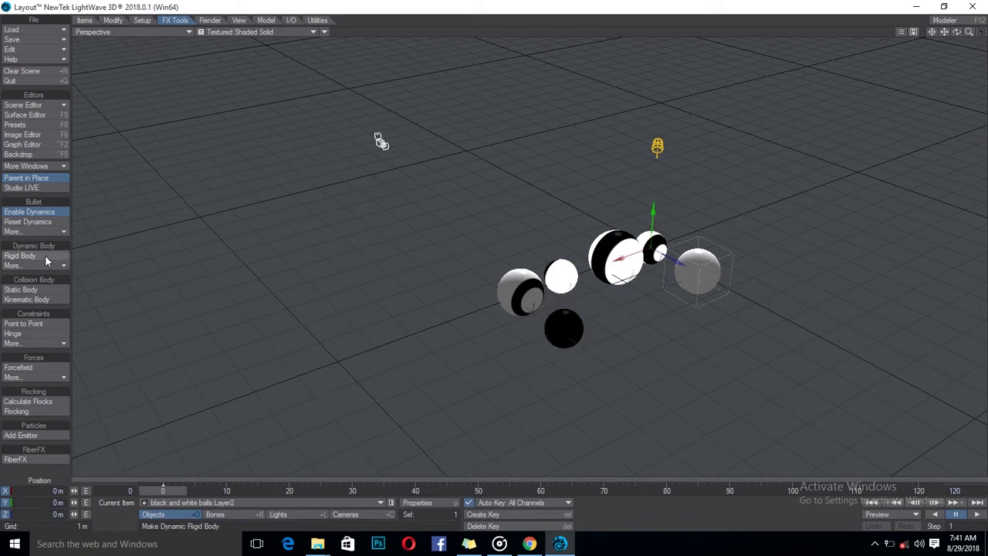
{"action": "left_click", "coordinate": [51, 258]}
Step: Add a null object with the default name, a scale of 0.2 m and a non-standard shape
{"action": "left_click_drag", "start_coordinate": [956, 33], "coordinate": [386, 53]}
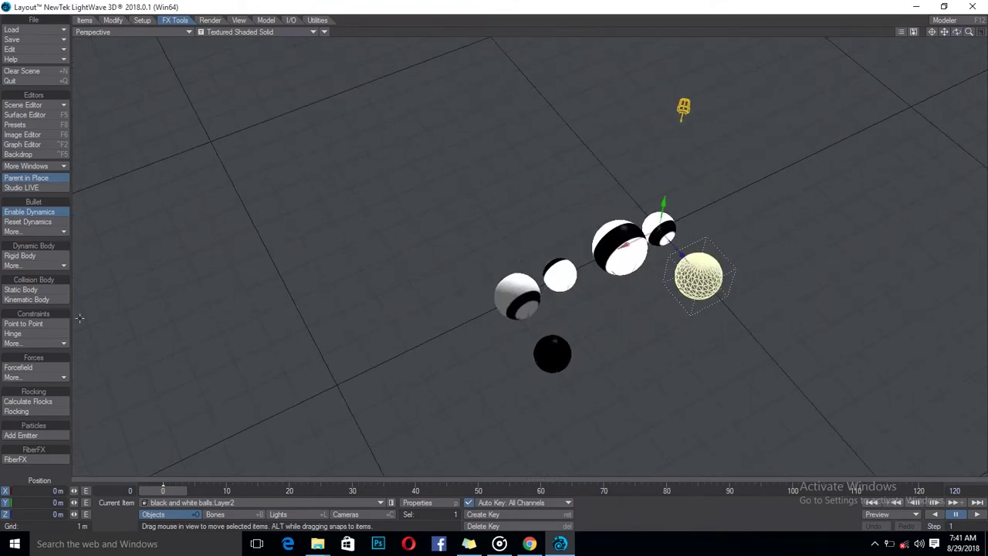
{"action": "left_click", "coordinate": [84, 20]}
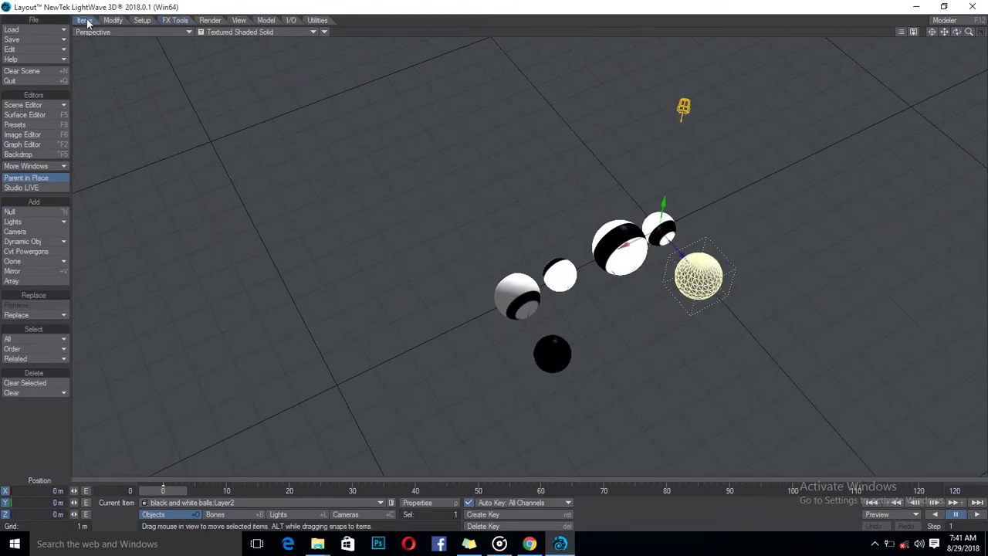
{"action": "left_click", "coordinate": [12, 214]}
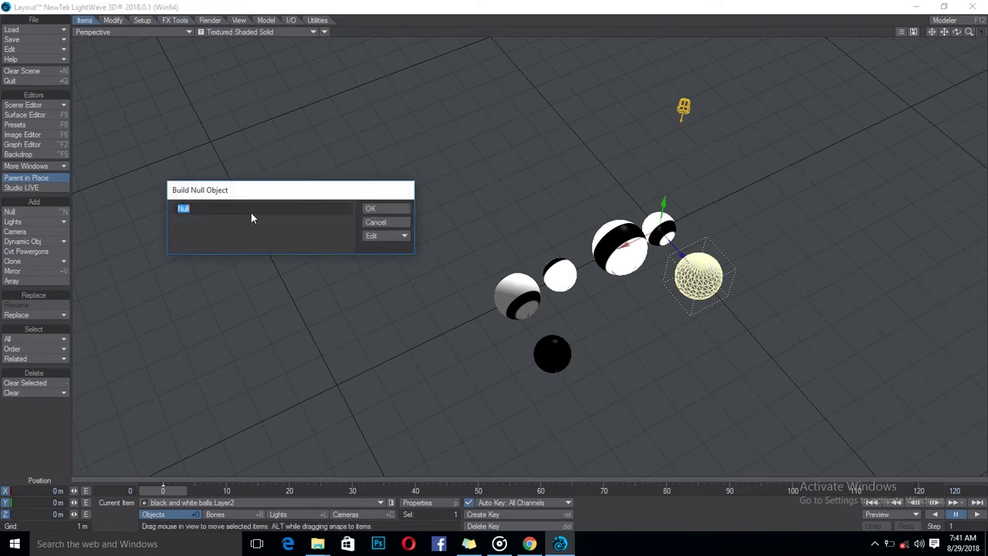
{"action": "left_click", "coordinate": [382, 235]}
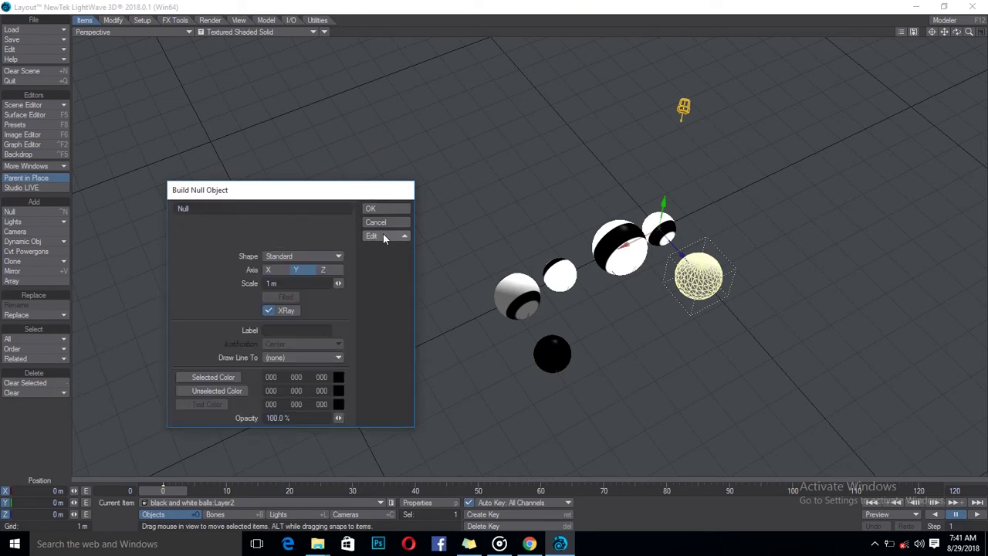
{"action": "left_click", "coordinate": [283, 282]}
{"action": "type", "text": ".2"}
{"action": "key", "text": "Return"}
{"action": "left_click", "coordinate": [313, 257]}
{"action": "left_click", "coordinate": [310, 276]}
{"action": "left_click", "coordinate": [374, 209]}
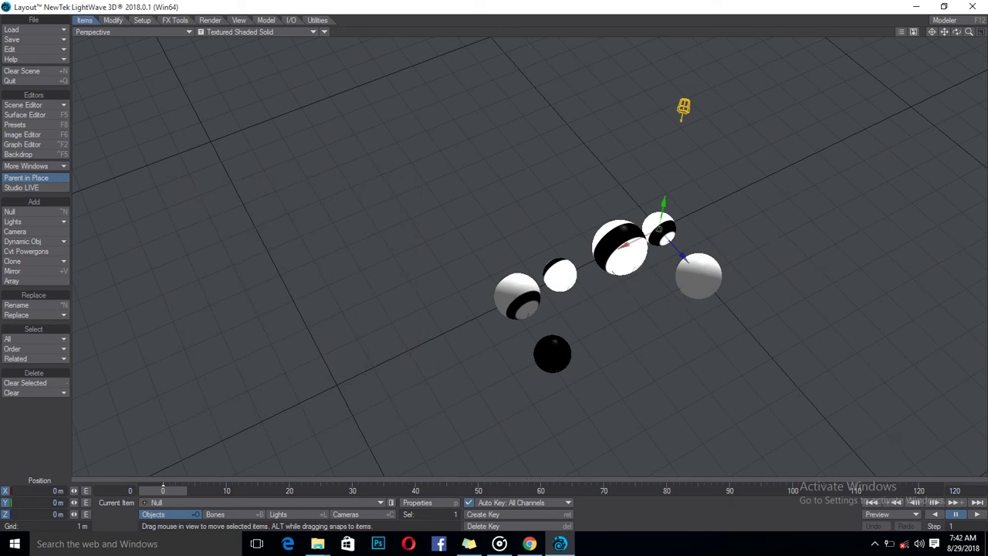
Step: Select the null at the scene origin and make it an Explosion force
{"action": "left_click", "coordinate": [551, 349]}
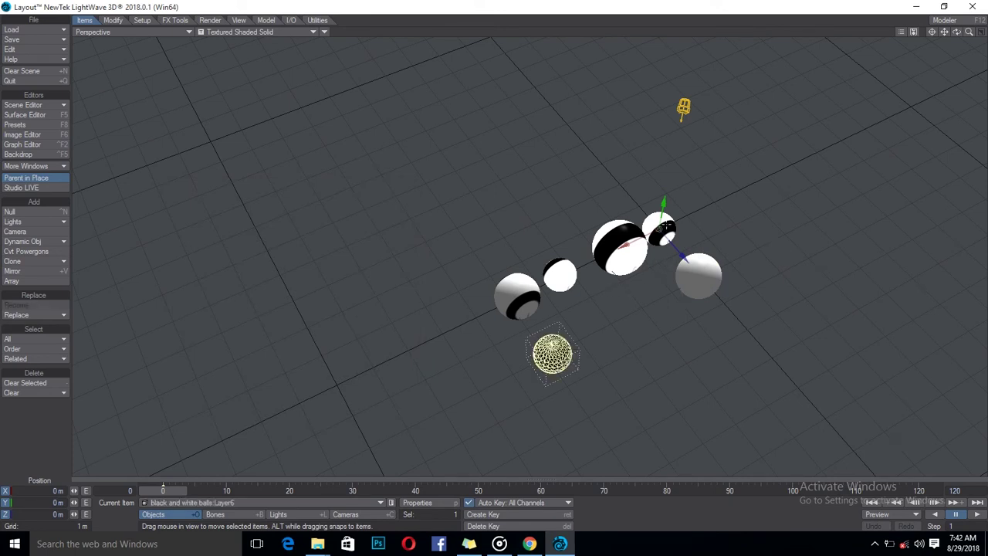
{"action": "left_click", "coordinate": [661, 228]}
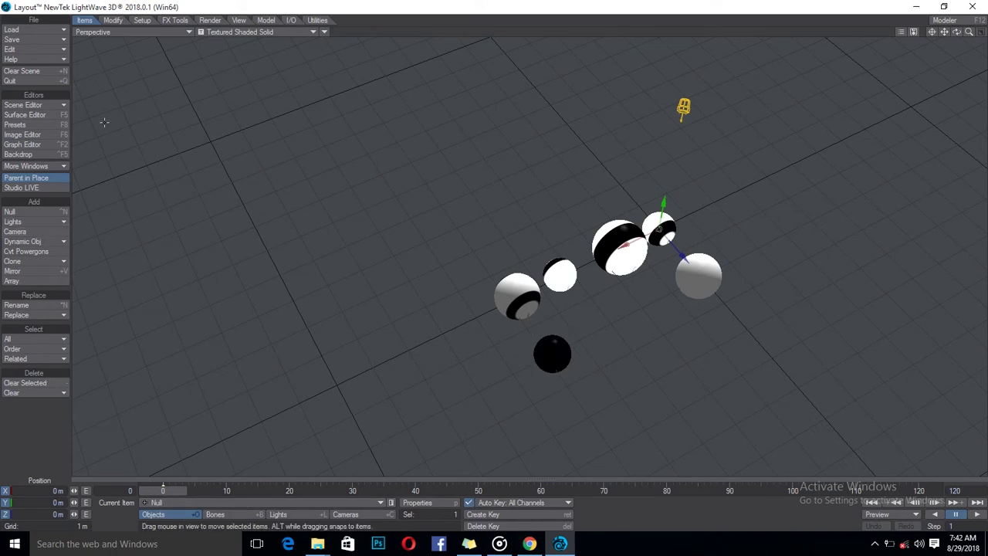
{"action": "left_click", "coordinate": [177, 20]}
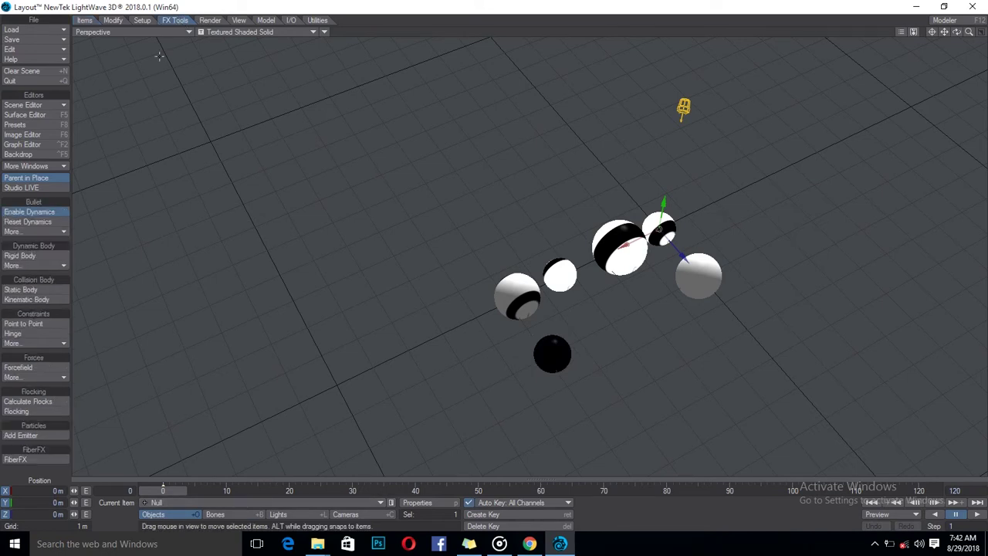
{"action": "left_click", "coordinate": [50, 376]}
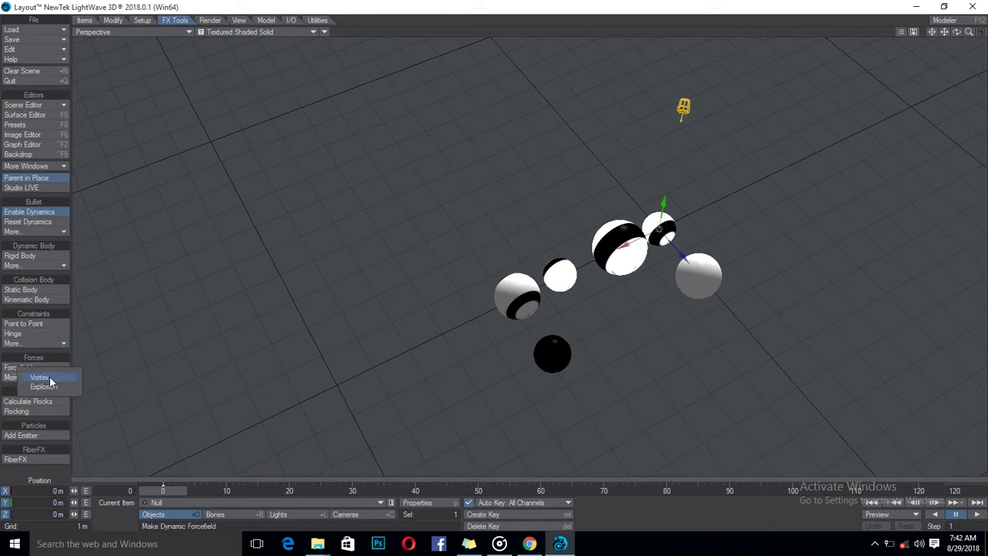
{"action": "left_click", "coordinate": [48, 388]}
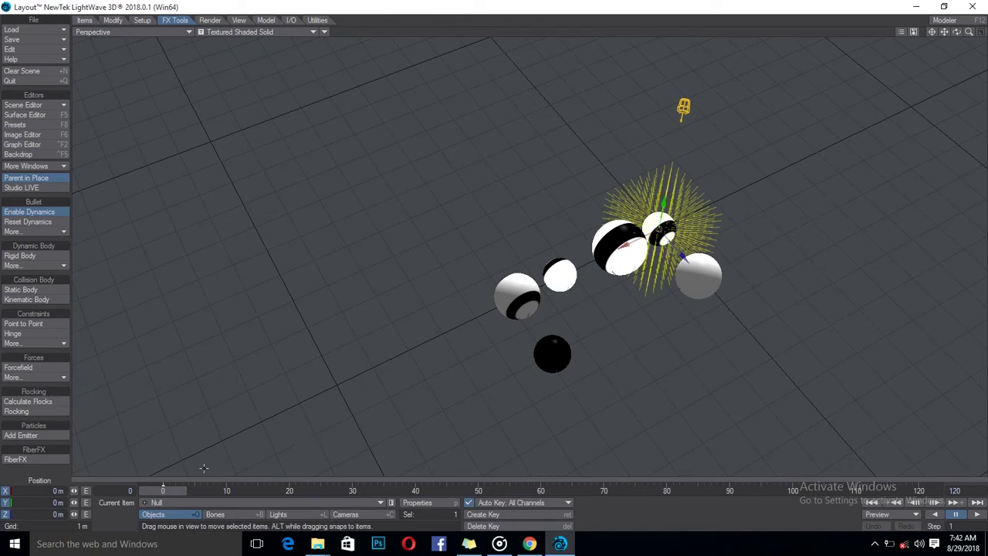
{"action": "mouse_move", "coordinate": [170, 491]}
{"action": "left_mouse_down"}
{"action": "mouse_move", "coordinate": [514, 491]}
{"action": "mouse_move", "coordinate": [169, 491]}
{"action": "left_mouse_up"}
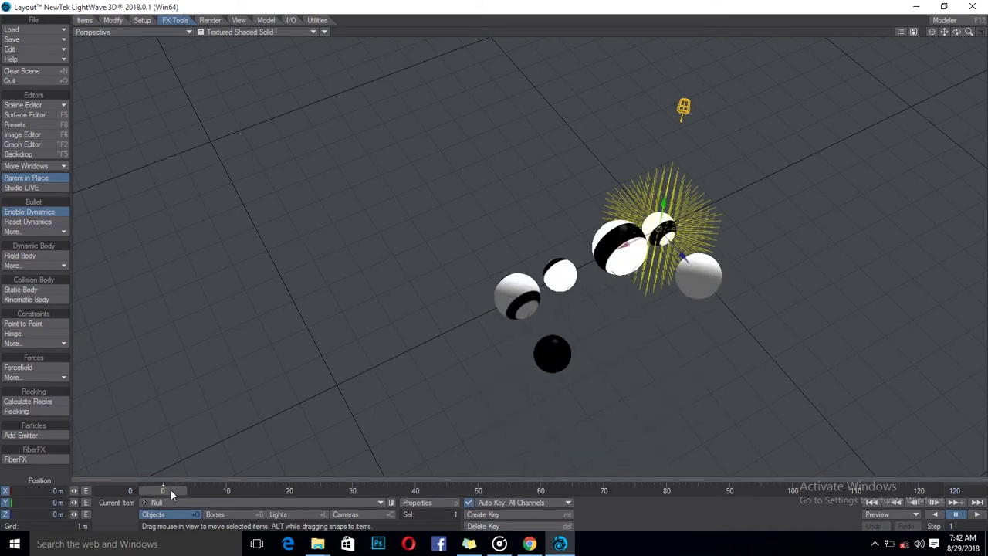
Step: Set the null's explosion strength to 20 in the Bullet dynamics properties and preview the simulation
{"action": "left_click", "coordinate": [35, 230]}
{"action": "left_click", "coordinate": [38, 240]}
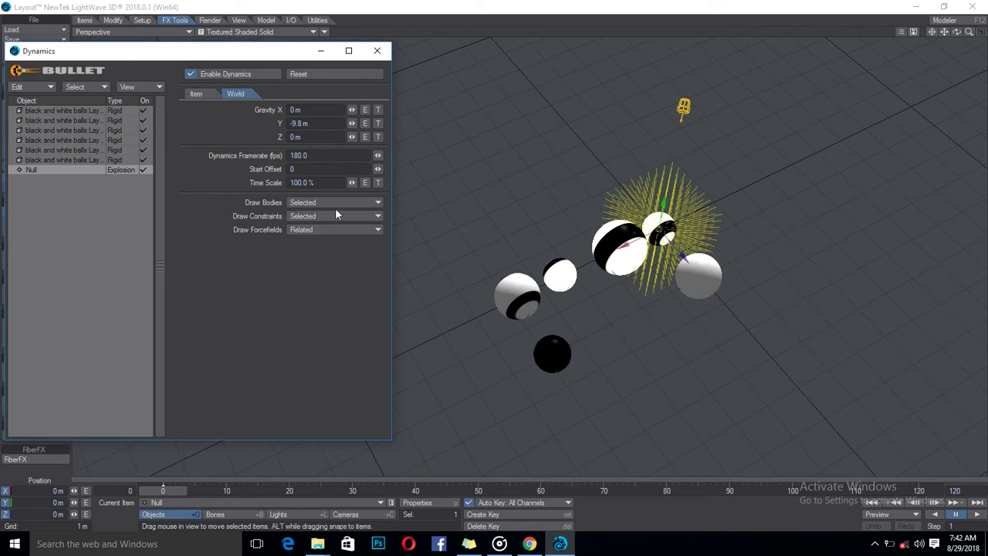
{"action": "left_click", "coordinate": [196, 96]}
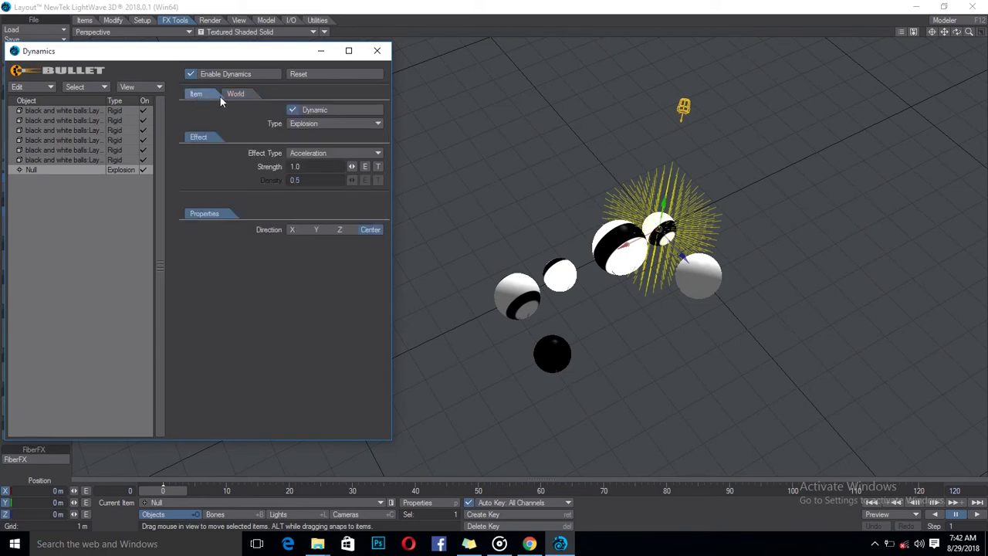
{"action": "left_click", "coordinate": [315, 166]}
{"action": "type", "text": "20"}
{"action": "key", "text": "Return"}
{"action": "left_click", "coordinate": [977, 515]}
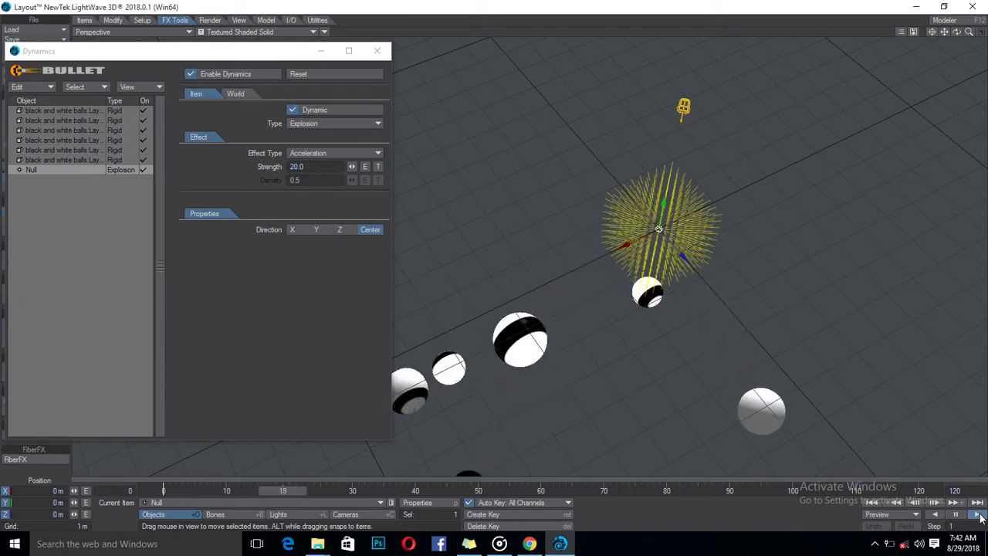
{"action": "left_click", "coordinate": [959, 519]}
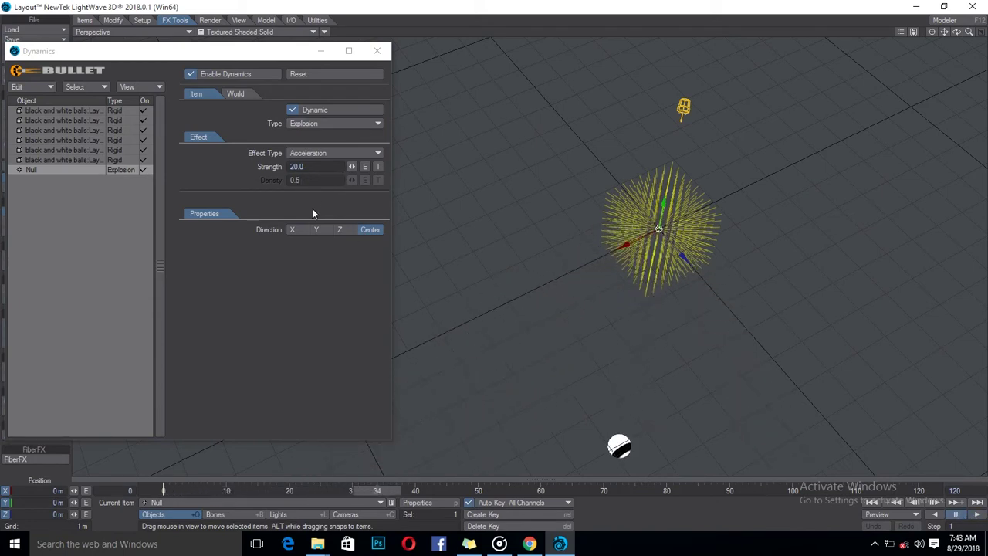
Step: Try the explosion along the Y direction in a playback from frame 0, and restore the Center direction
{"action": "left_click", "coordinate": [318, 232]}
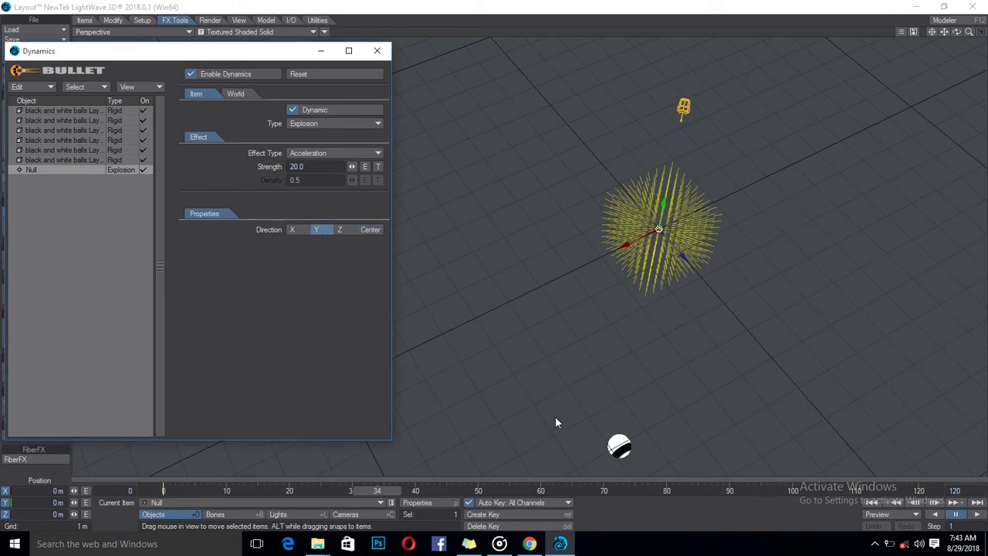
{"action": "left_click", "coordinate": [977, 516]}
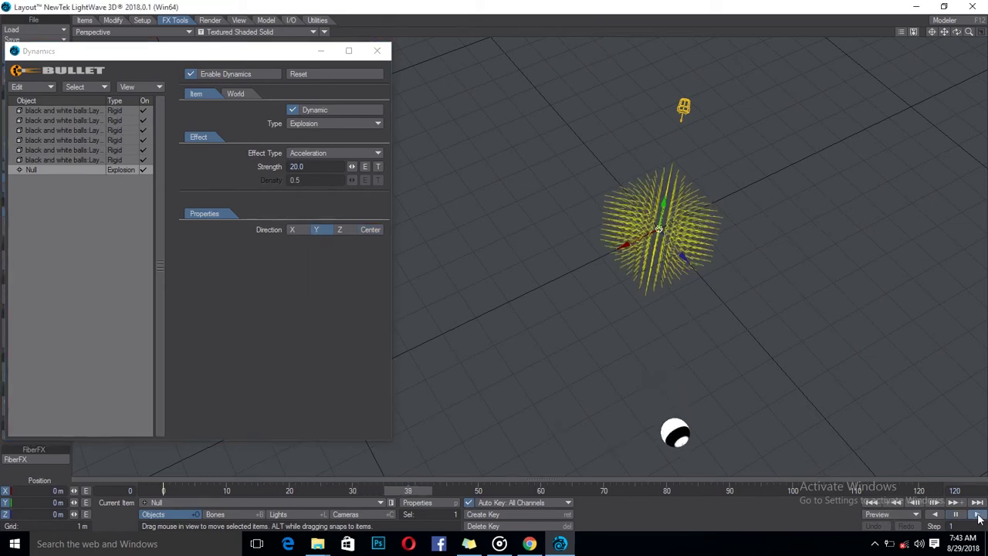
{"action": "left_click", "coordinate": [955, 514]}
{"action": "left_click_drag", "start_coordinate": [264, 488], "coordinate": [163, 489]}
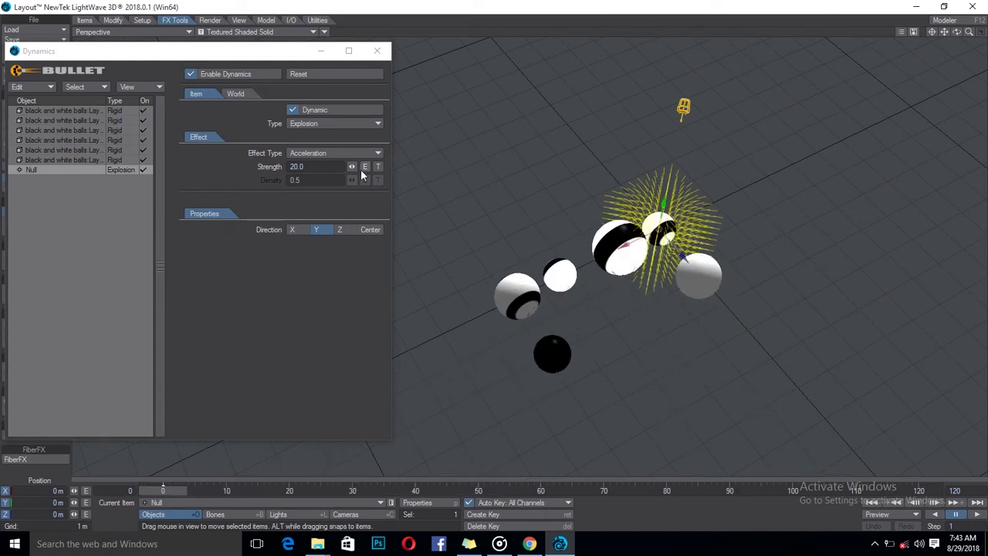
{"action": "left_click", "coordinate": [372, 231]}
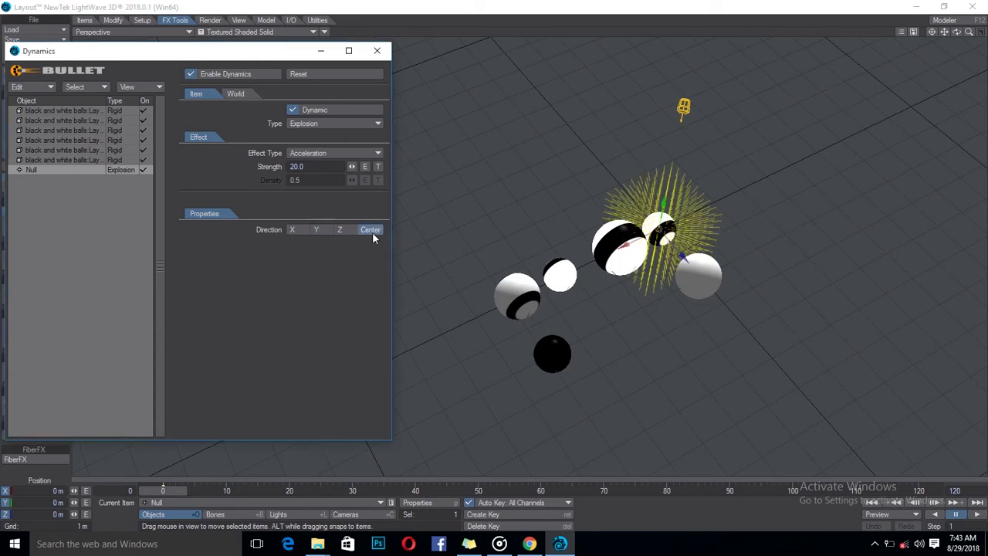
Step: Set the null's explosion strength to -70
{"action": "left_click", "coordinate": [299, 167]}
{"action": "type", "text": "-70"}
{"action": "key", "text": "Return"}
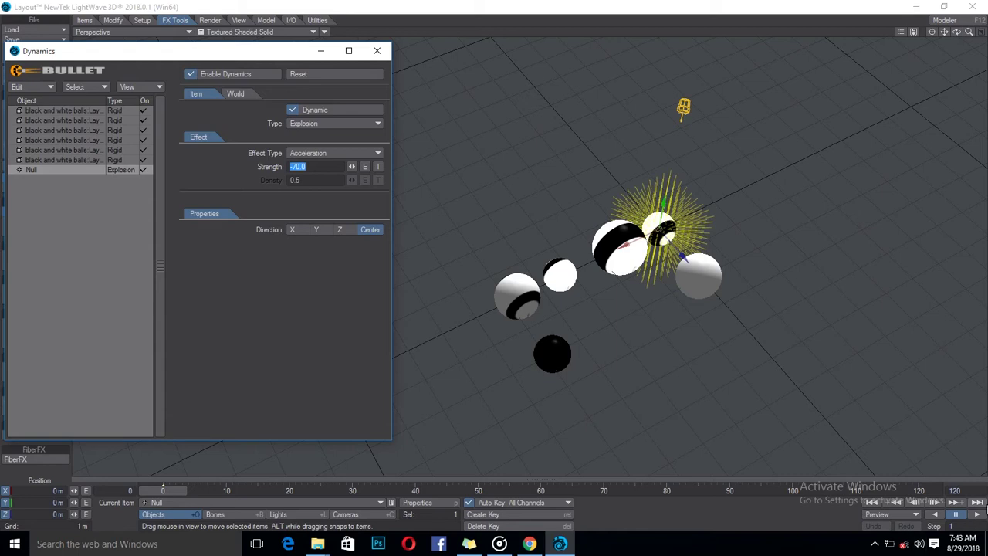
Step: Play the simulation while viewing the balls from other angles and distances, and return to frame 0
{"action": "left_click", "coordinate": [977, 515]}
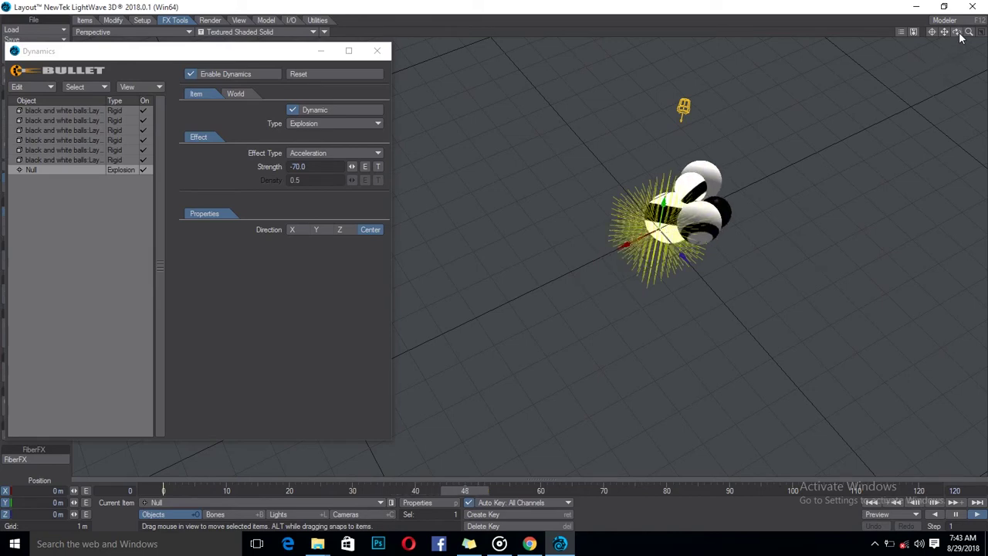
{"action": "mouse_move", "coordinate": [956, 31]}
{"action": "left_mouse_down"}
{"action": "mouse_move", "coordinate": [945, 33]}
{"action": "mouse_move", "coordinate": [946, 49]}
{"action": "mouse_move", "coordinate": [959, 34]}
{"action": "left_mouse_up"}
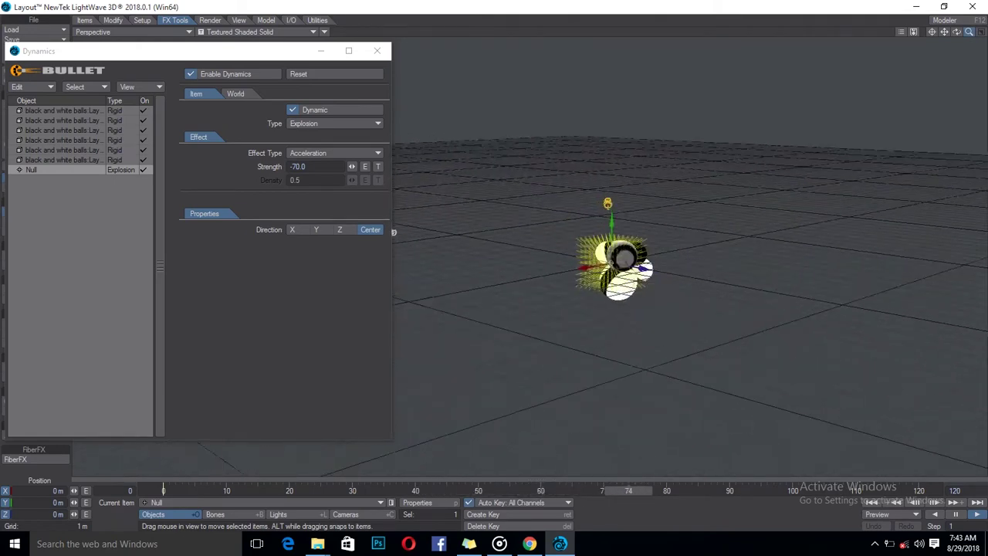
{"action": "mouse_move", "coordinate": [969, 32]}
{"action": "left_mouse_down"}
{"action": "mouse_move", "coordinate": [977, 29]}
{"action": "mouse_move", "coordinate": [967, 32]}
{"action": "left_mouse_up"}
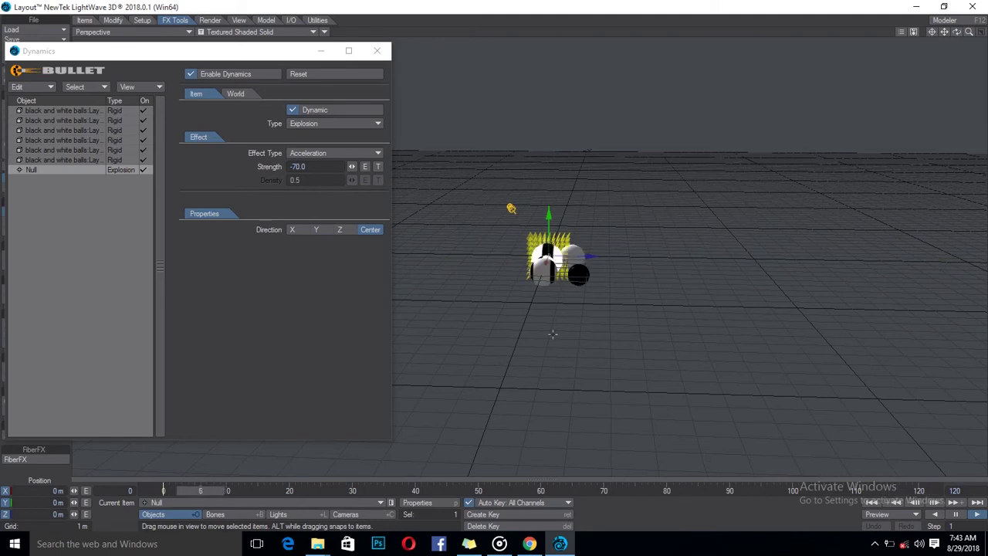
{"action": "left_click_drag", "start_coordinate": [299, 495], "coordinate": [163, 495]}
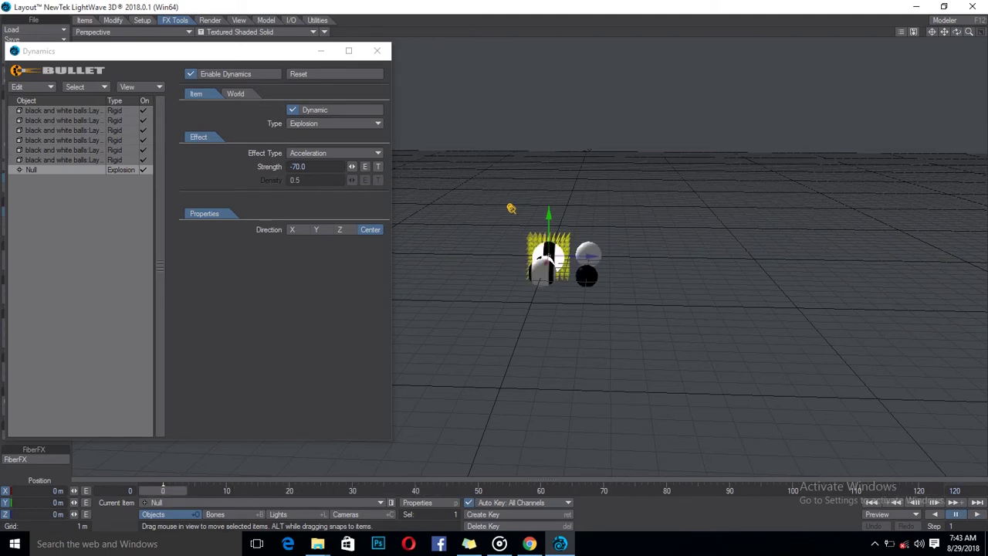
{"action": "left_click_drag", "start_coordinate": [140, 56], "coordinate": [238, 42]}
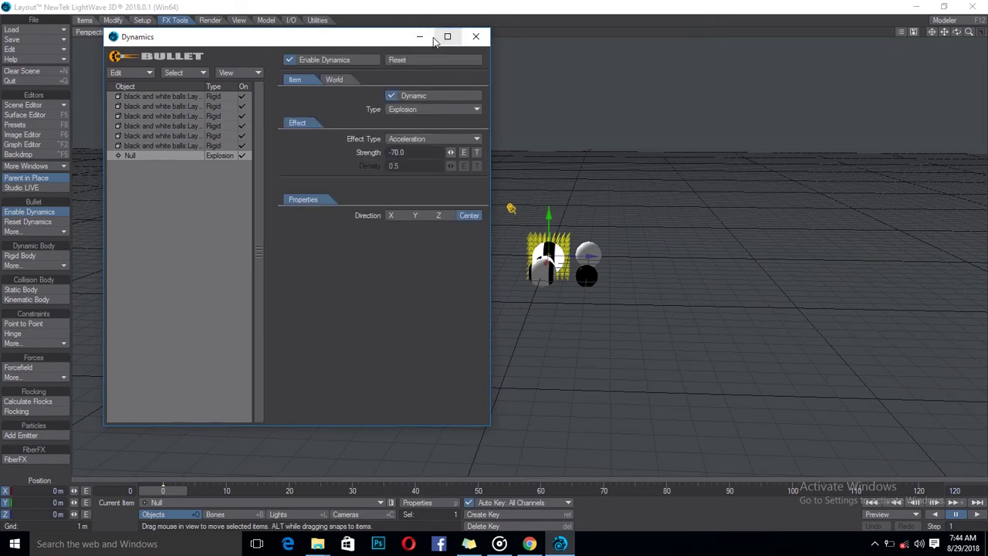
Step: Clone the null once and move the copy about 10.63 m along Z, away from the balls
{"action": "left_click", "coordinate": [419, 37]}
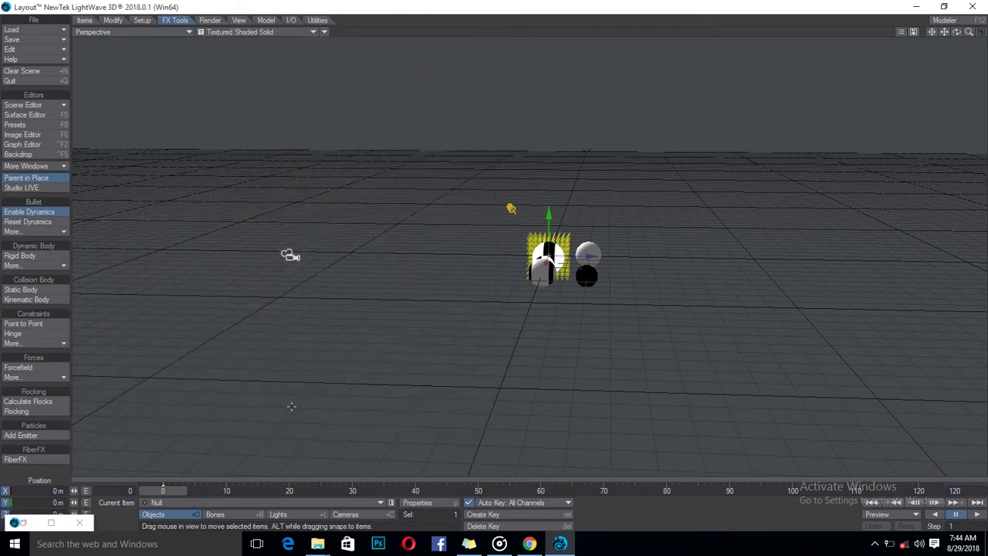
{"action": "key", "text": "ctrl+c"}
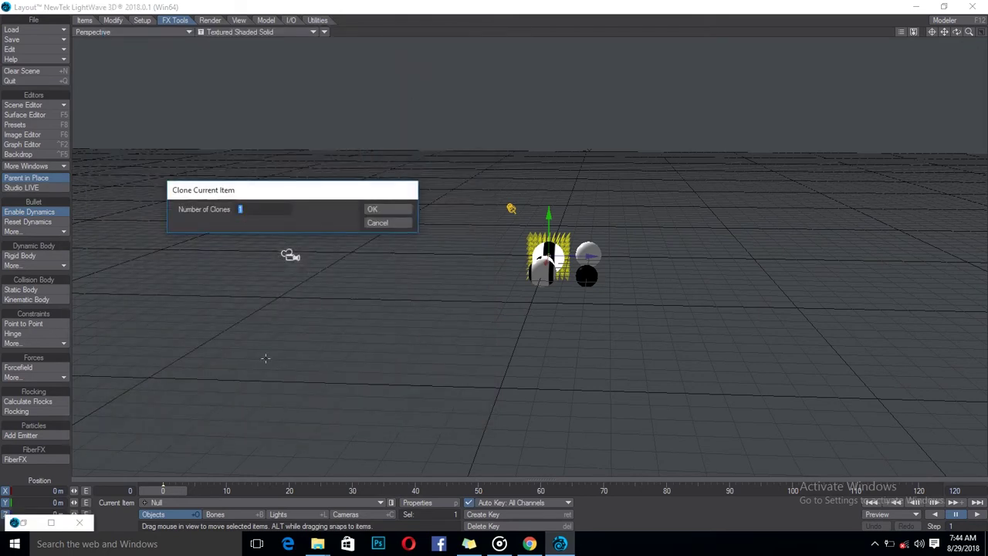
{"action": "left_click", "coordinate": [376, 209]}
{"action": "left_click_drag", "start_coordinate": [547, 261], "coordinate": [771, 260]}
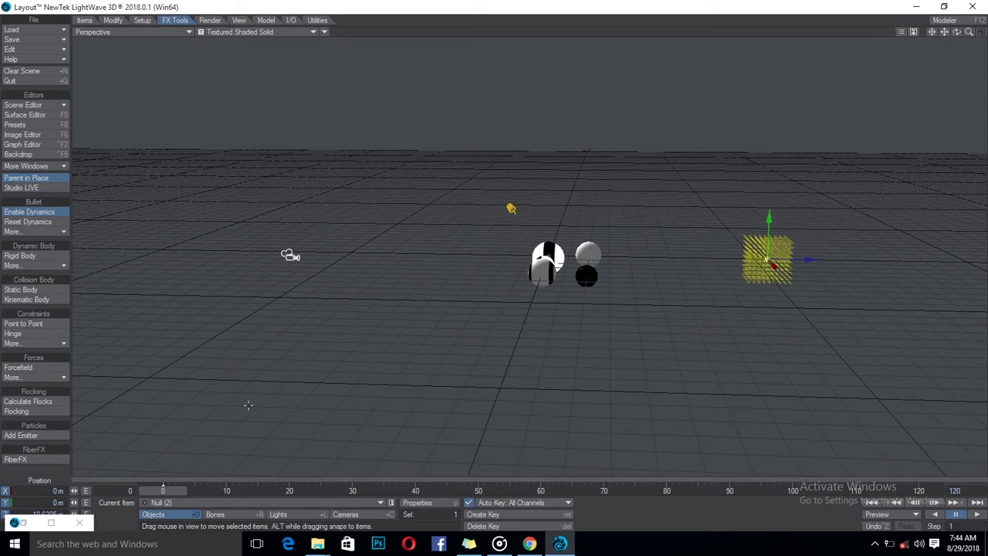
Step: Preview the simulation with both nulls up to frame 60, and disable dynamics
{"action": "left_click", "coordinate": [50, 522]}
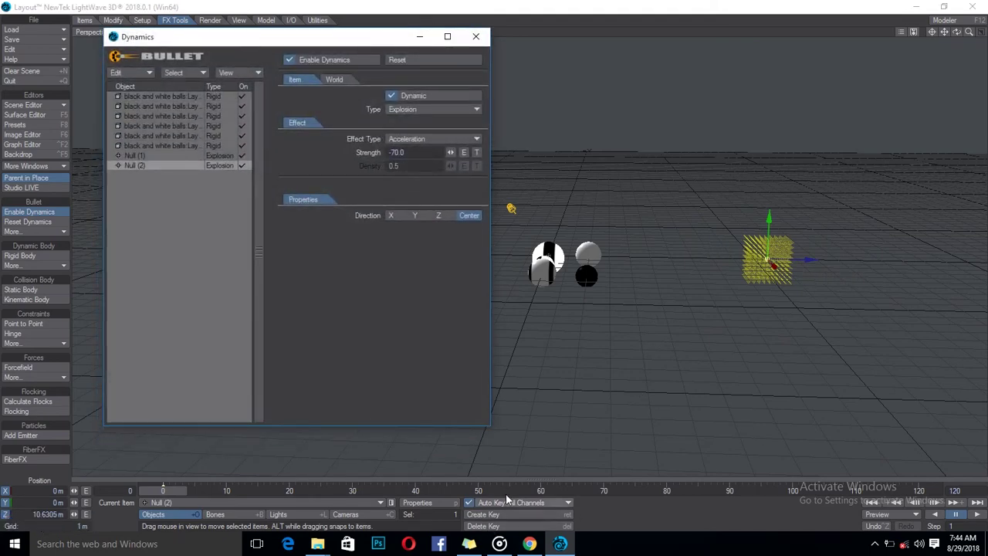
{"action": "left_click", "coordinate": [473, 493]}
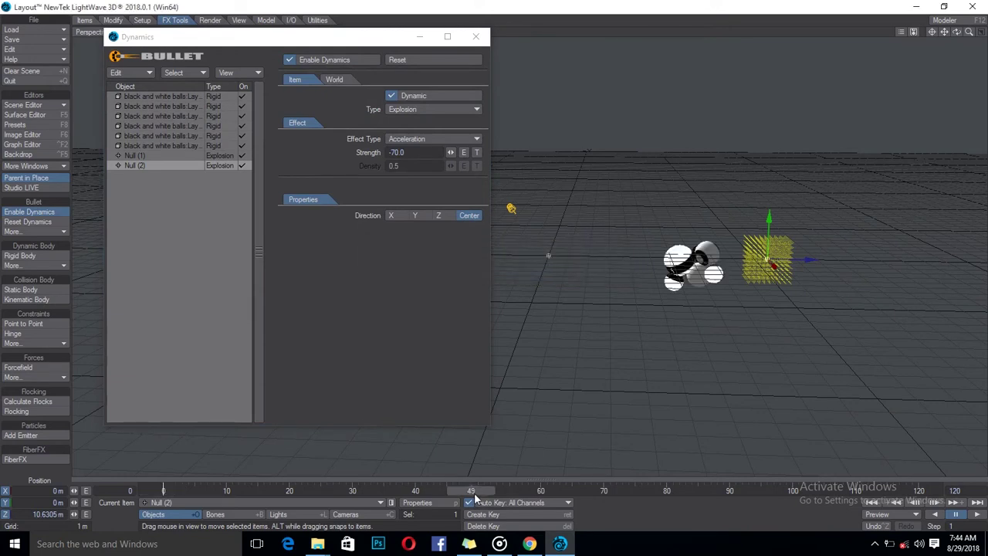
{"action": "mouse_move", "coordinate": [472, 493]}
{"action": "left_mouse_down"}
{"action": "mouse_move", "coordinate": [517, 493]}
{"action": "mouse_move", "coordinate": [479, 492]}
{"action": "left_mouse_up"}
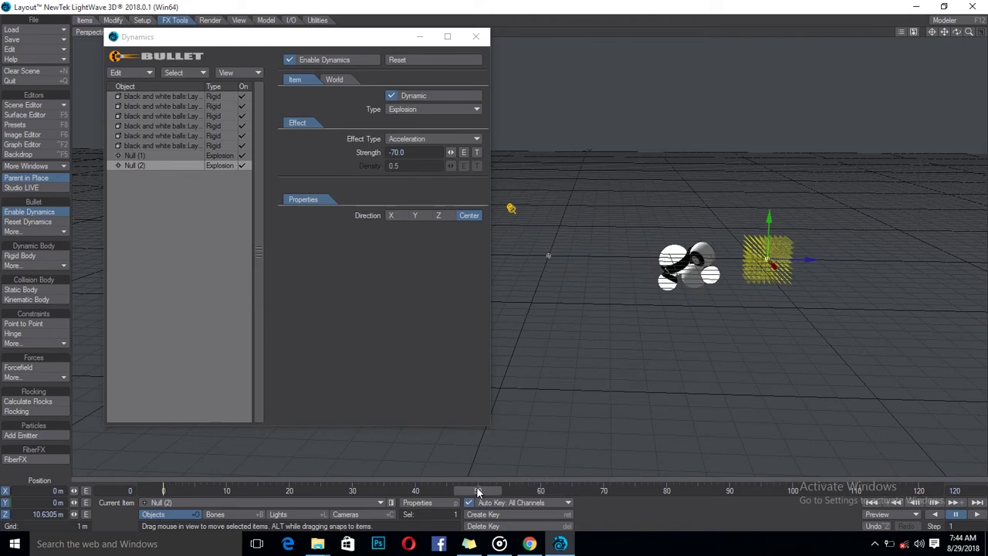
{"action": "mouse_move", "coordinate": [478, 492]}
{"action": "left_mouse_down"}
{"action": "mouse_move", "coordinate": [563, 493]}
{"action": "mouse_move", "coordinate": [544, 493]}
{"action": "left_mouse_up"}
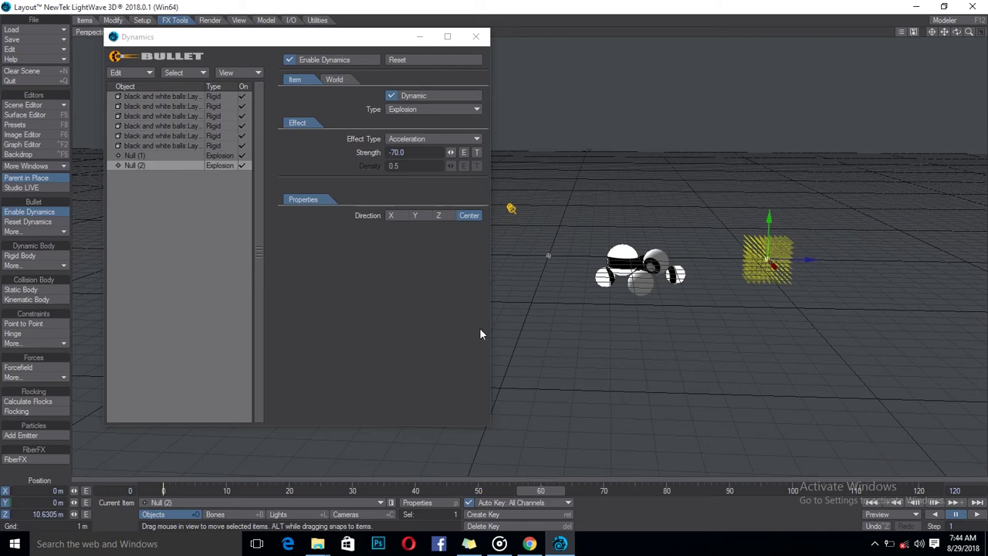
{"action": "left_click", "coordinate": [548, 255]}
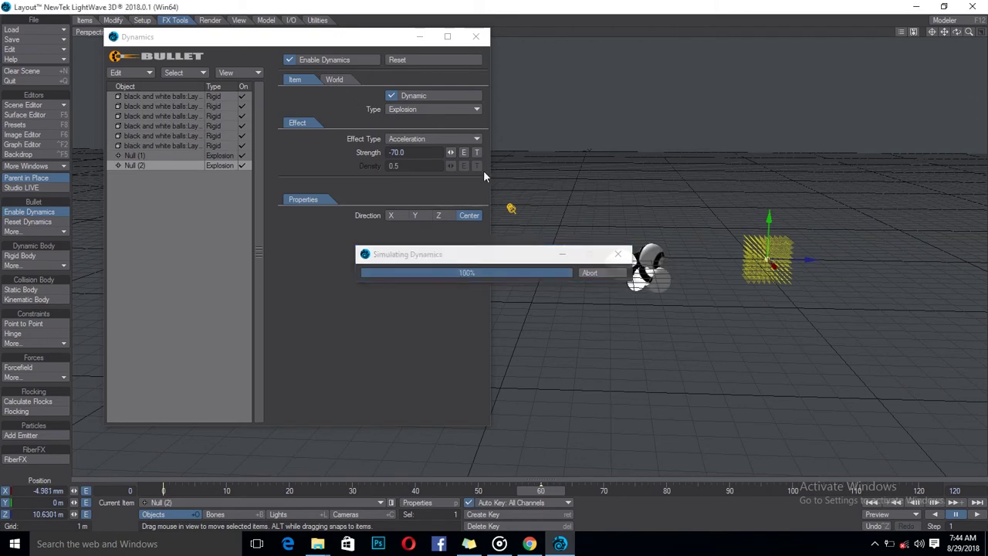
{"action": "left_click", "coordinate": [325, 60]}
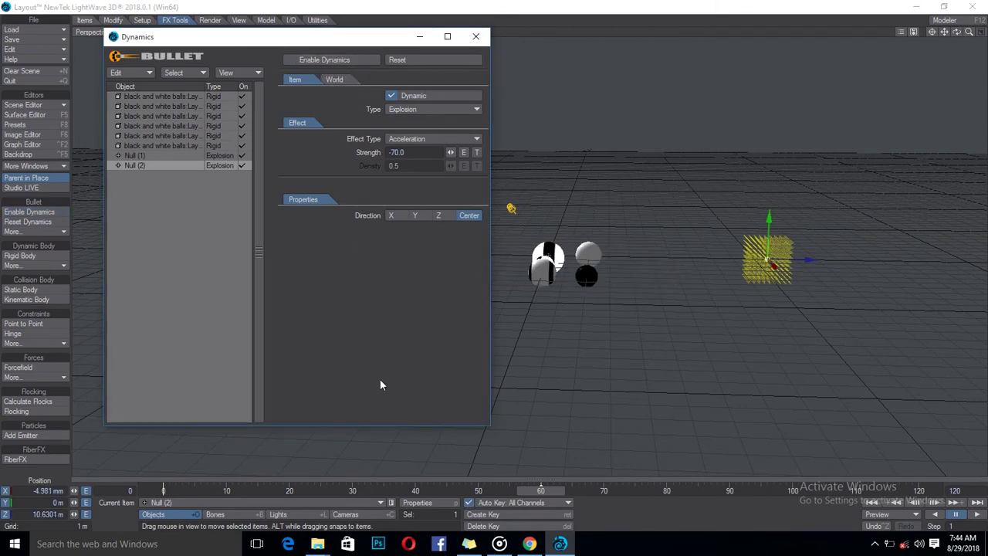
Step: Open the strength envelope of Null (1) and add a key with value -70 at frame 60
{"action": "left_click", "coordinate": [189, 501]}
{"action": "left_click", "coordinate": [185, 489]}
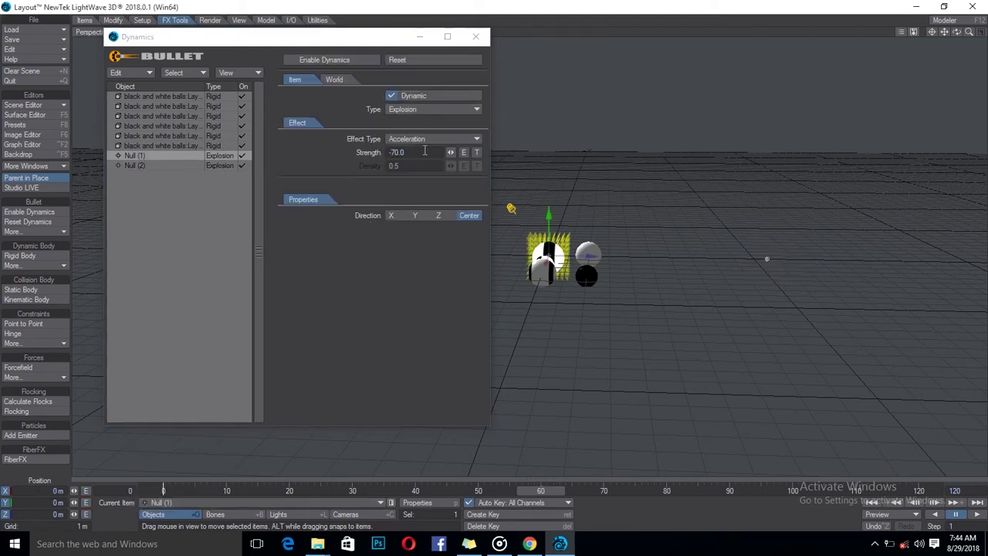
{"action": "left_click", "coordinate": [463, 153]}
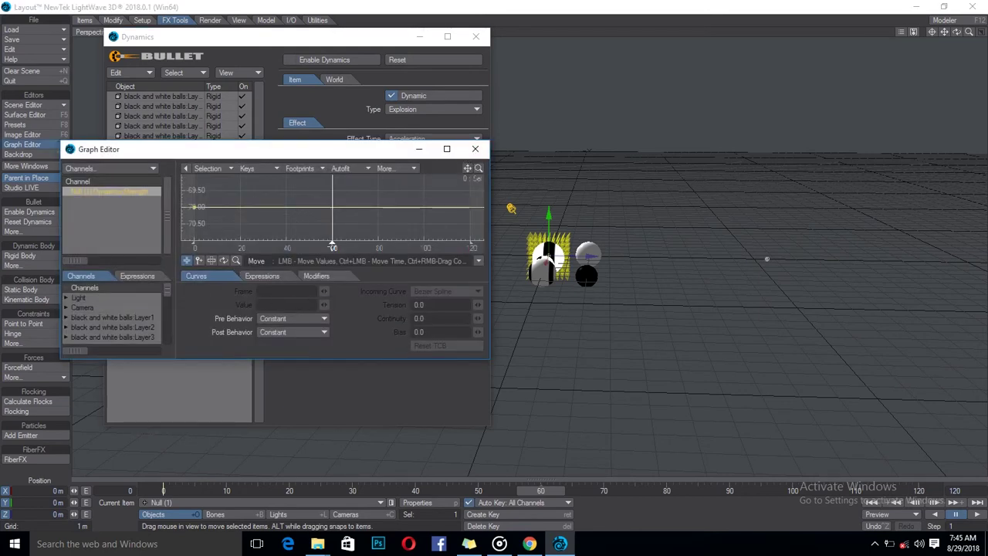
{"action": "left_click_drag", "start_coordinate": [479, 168], "coordinate": [557, 168]}
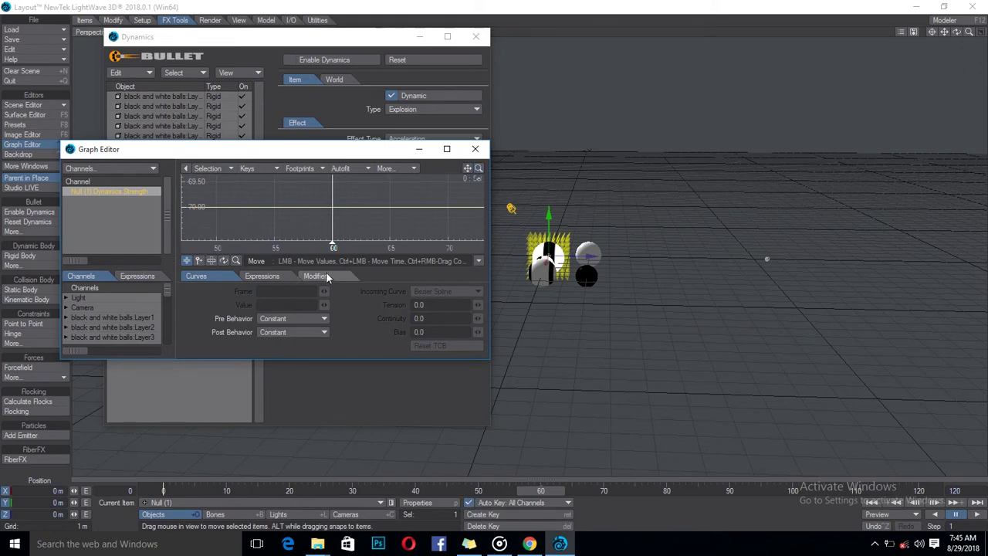
{"action": "left_click", "coordinate": [199, 261]}
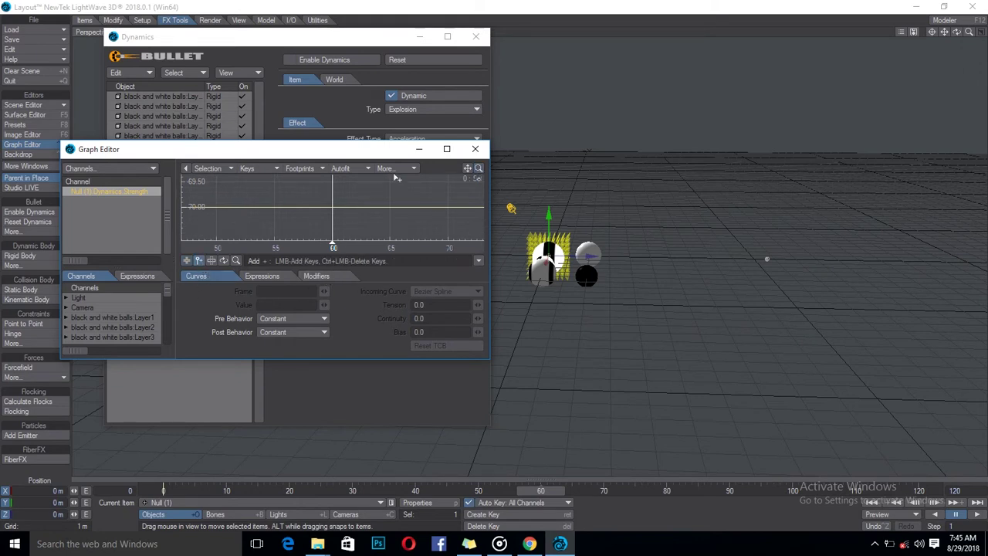
{"action": "left_click", "coordinate": [334, 209]}
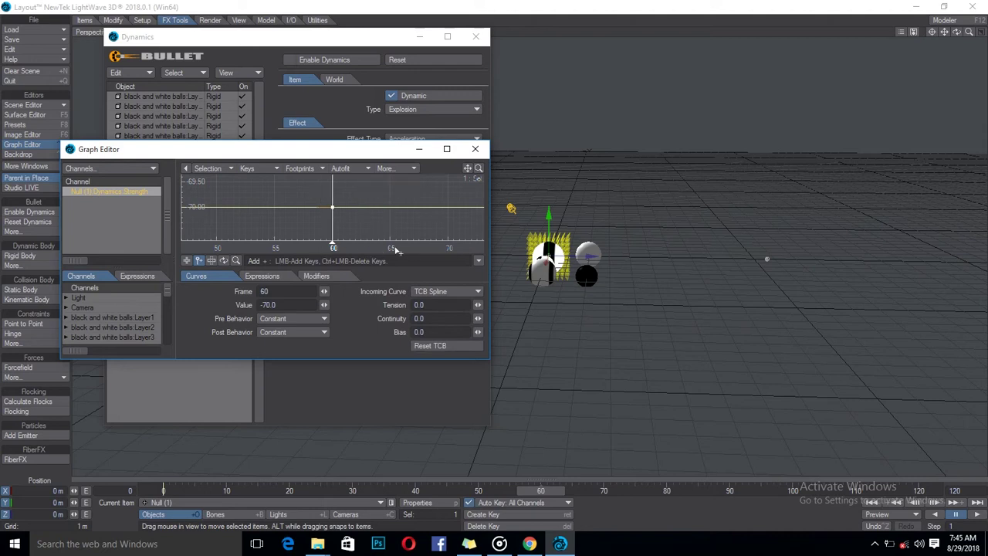
Step: Add a strength key at frame 65 for Null (1) and set its value to 0
{"action": "left_click", "coordinate": [390, 248]}
{"action": "left_click", "coordinate": [390, 207]}
{"action": "left_click", "coordinate": [288, 305]}
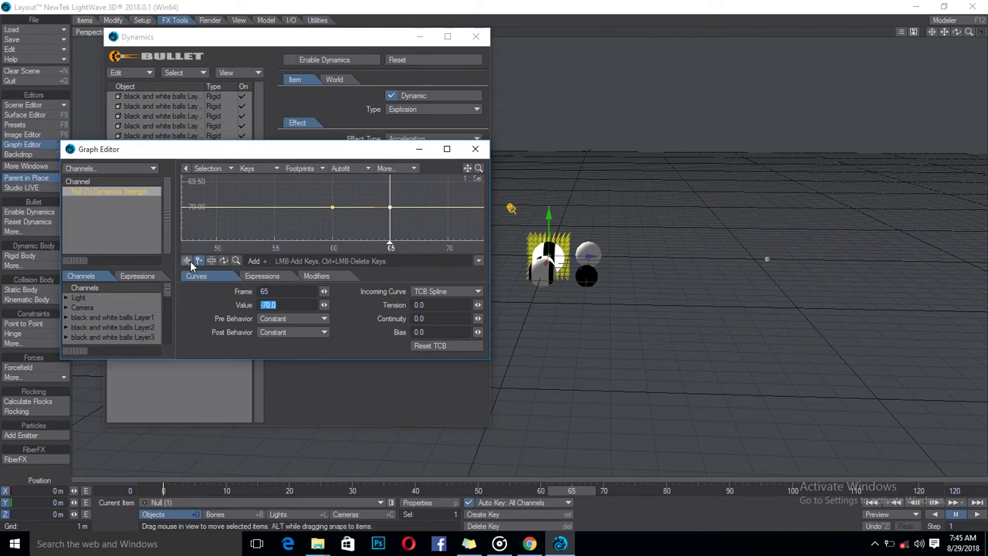
{"action": "type", "text": "0"}
{"action": "key", "text": "Return"}
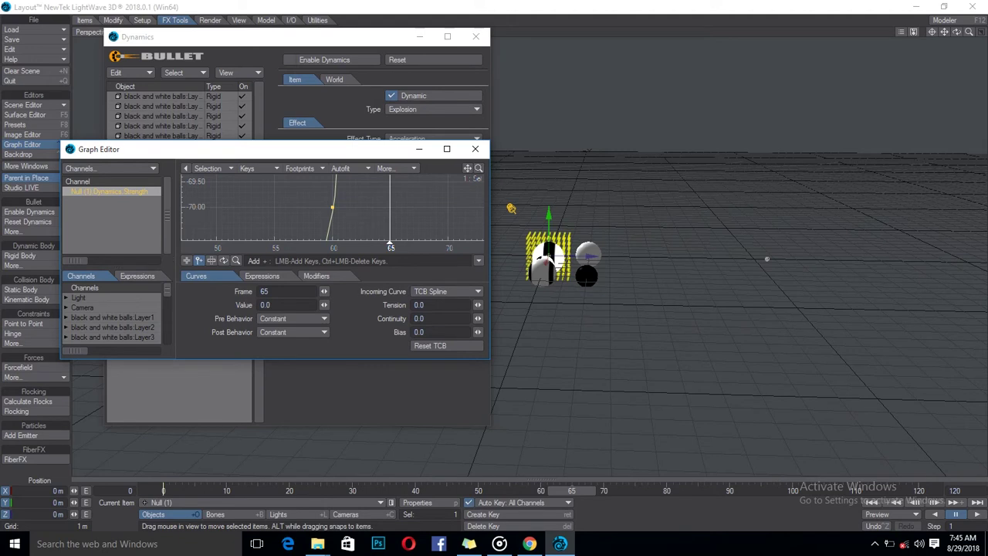
{"action": "left_click_drag", "start_coordinate": [478, 168], "coordinate": [394, 169]}
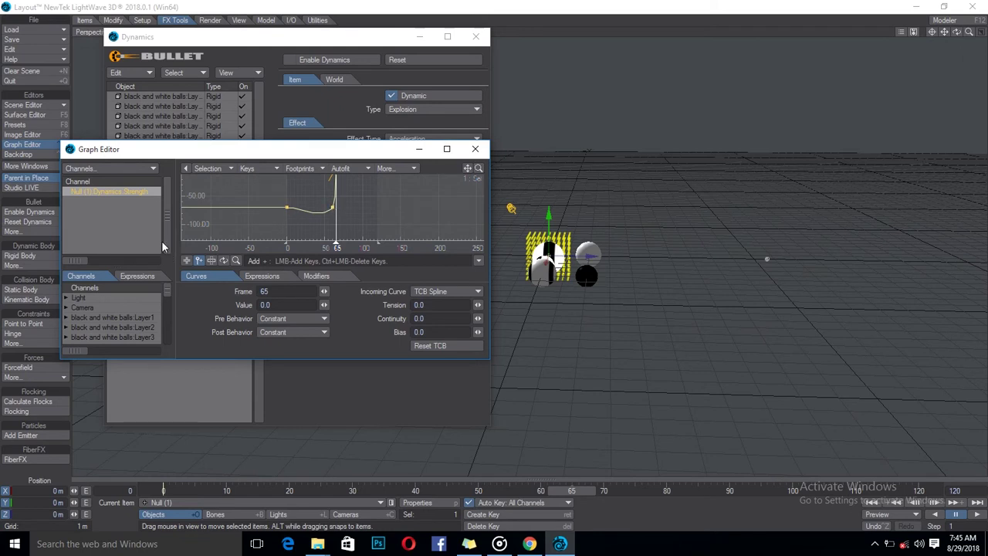
{"action": "left_click", "coordinate": [187, 261]}
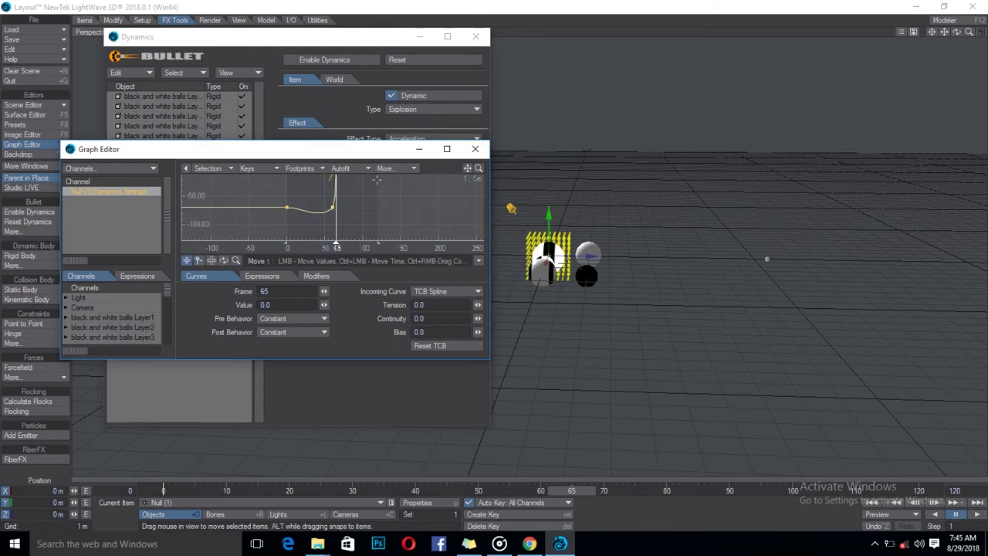
{"action": "left_click_drag", "start_coordinate": [310, 201], "coordinate": [365, 229]}
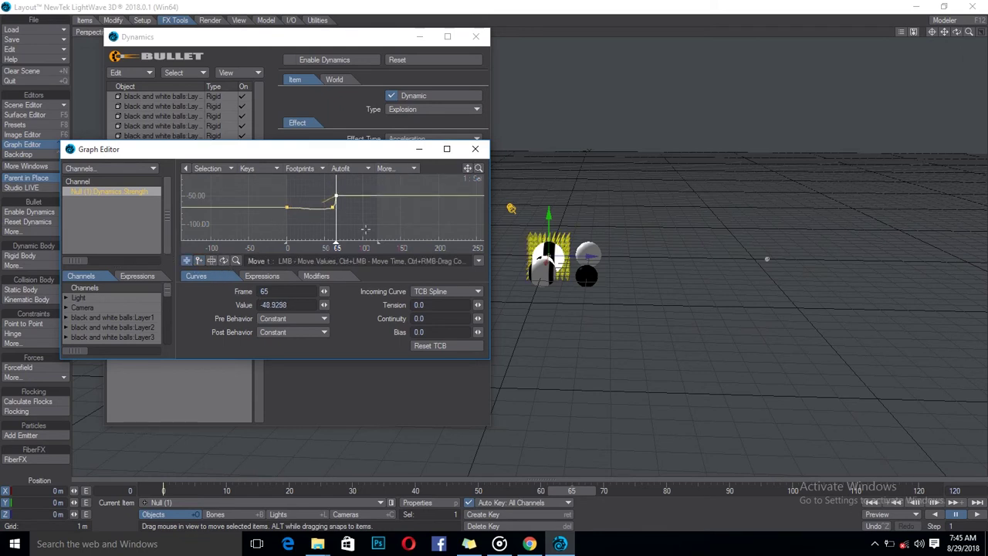
{"action": "key", "text": "ctrl+z"}
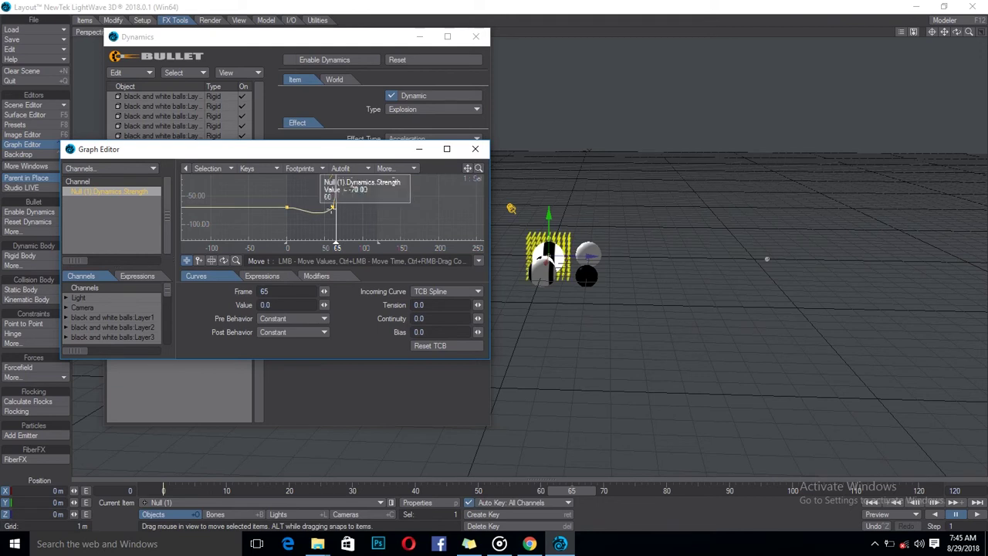
Step: Set the tension of Null (1)'s strength key at frame 60 to 1.0
{"action": "left_click", "coordinate": [332, 207]}
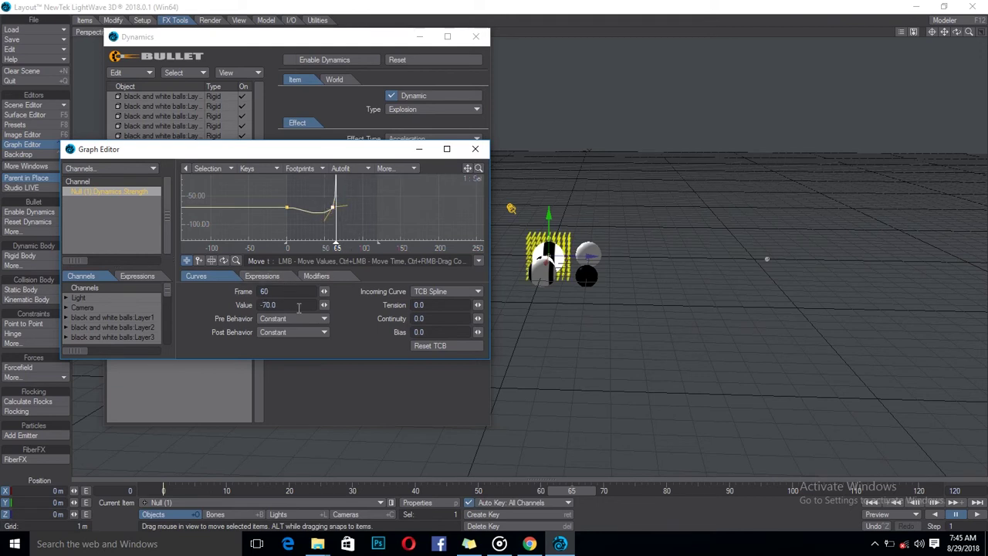
{"action": "left_click_drag", "start_coordinate": [477, 304], "coordinate": [513, 304]}
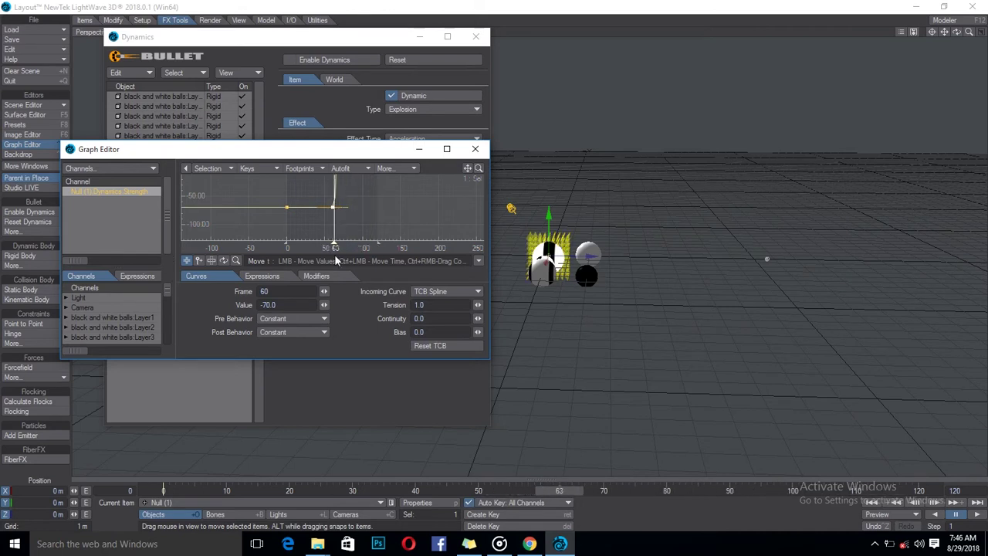
Step: Delete the frame 60 key from Null (1)'s strength curve
{"action": "mouse_move", "coordinate": [332, 206]}
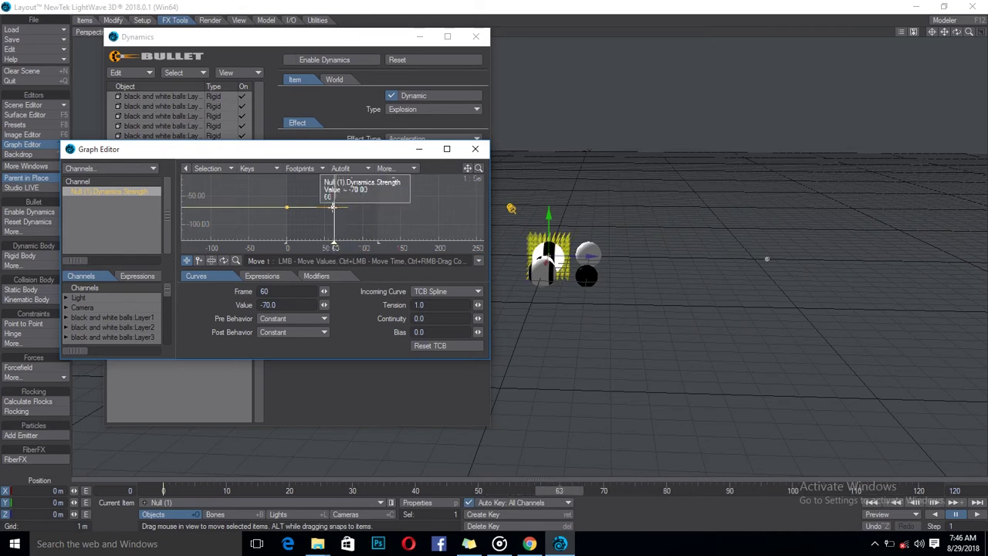
{"action": "left_click_drag", "start_coordinate": [479, 167], "coordinate": [452, 168]}
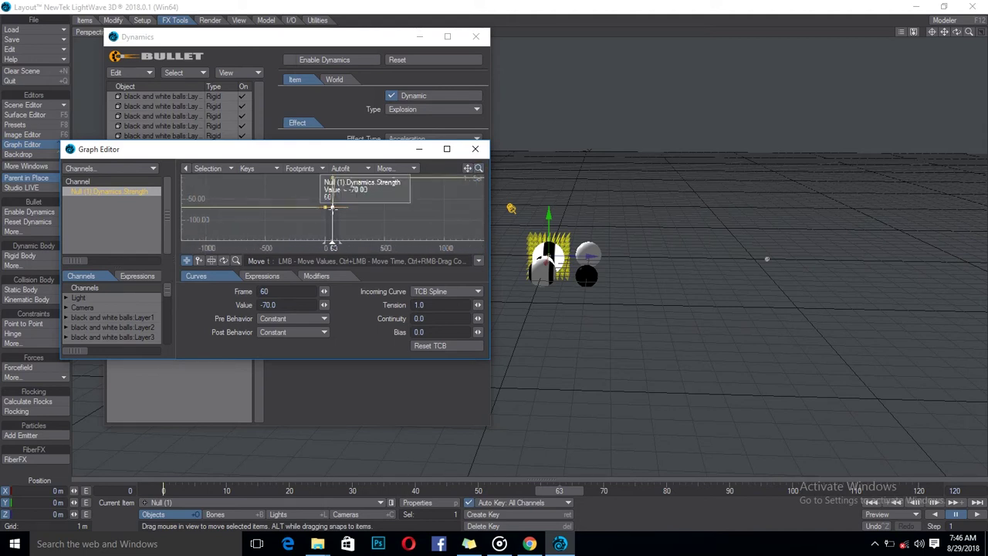
{"action": "left_click", "coordinate": [199, 260]}
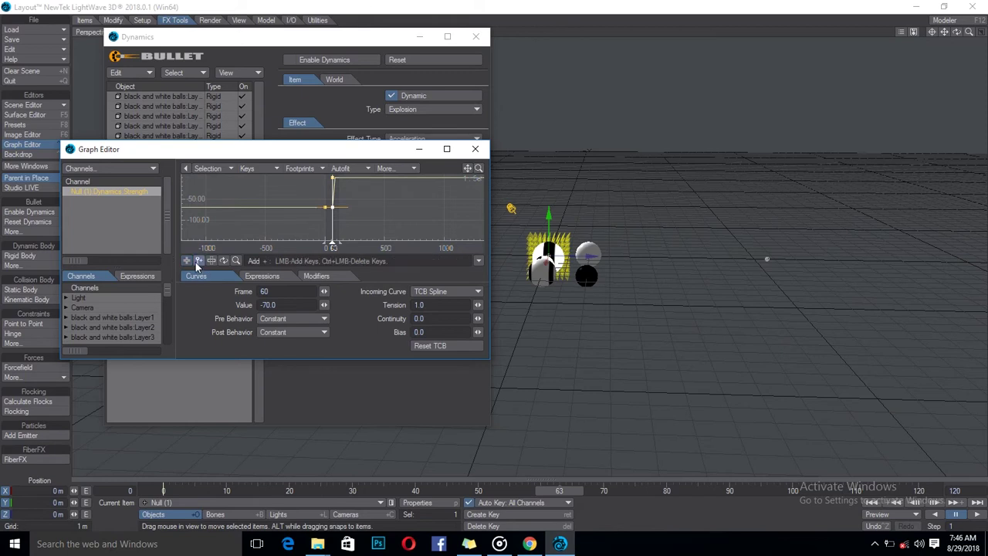
{"action": "mouse_move", "coordinate": [333, 212]}
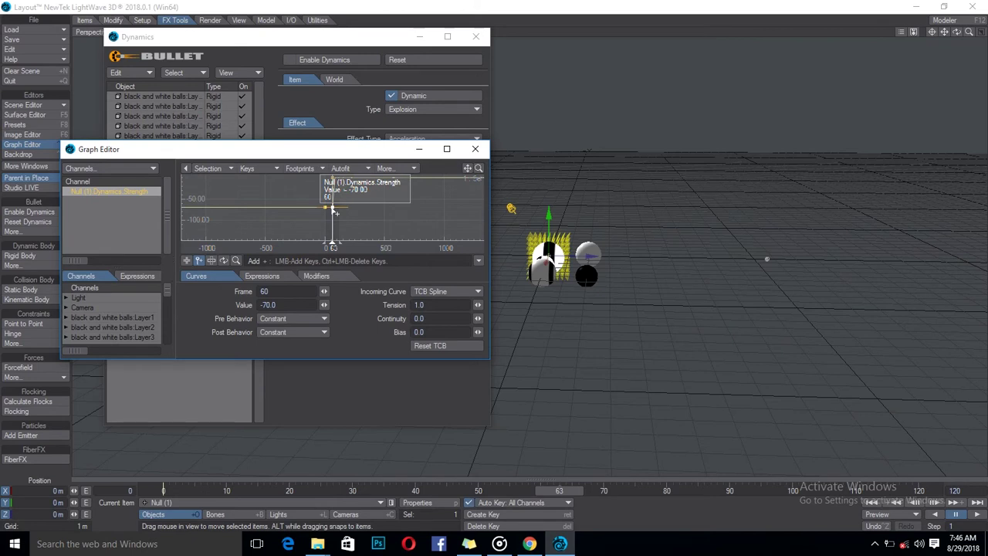
{"action": "left_click", "coordinate": [334, 211]}
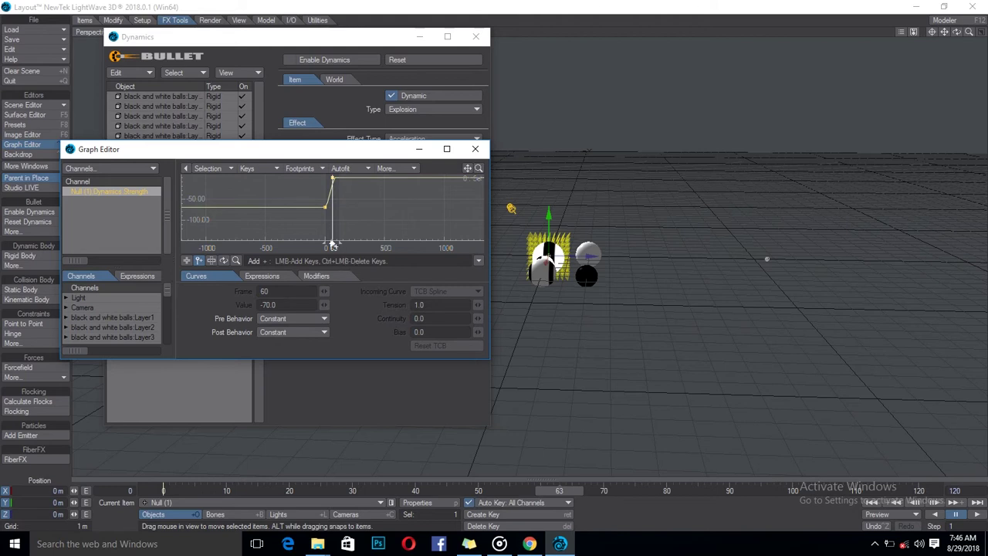
Step: Check the remaining strength keys at frames 65 and 0, and close the Graph Editor
{"action": "mouse_move", "coordinate": [335, 247]}
{"action": "left_mouse_down"}
{"action": "mouse_move", "coordinate": [324, 247]}
{"action": "mouse_move", "coordinate": [337, 247]}
{"action": "left_mouse_up"}
{"action": "left_click", "coordinate": [186, 262]}
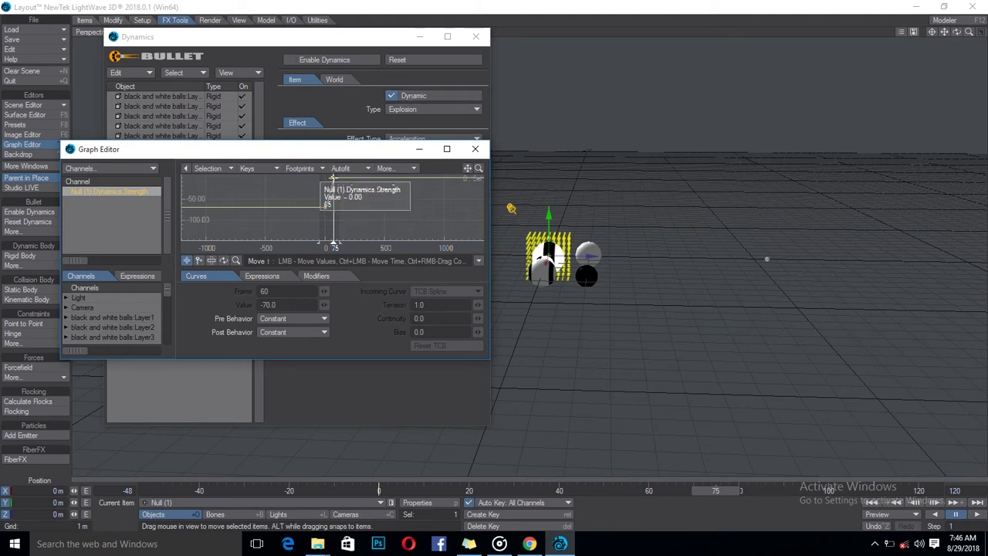
{"action": "left_click", "coordinate": [333, 179]}
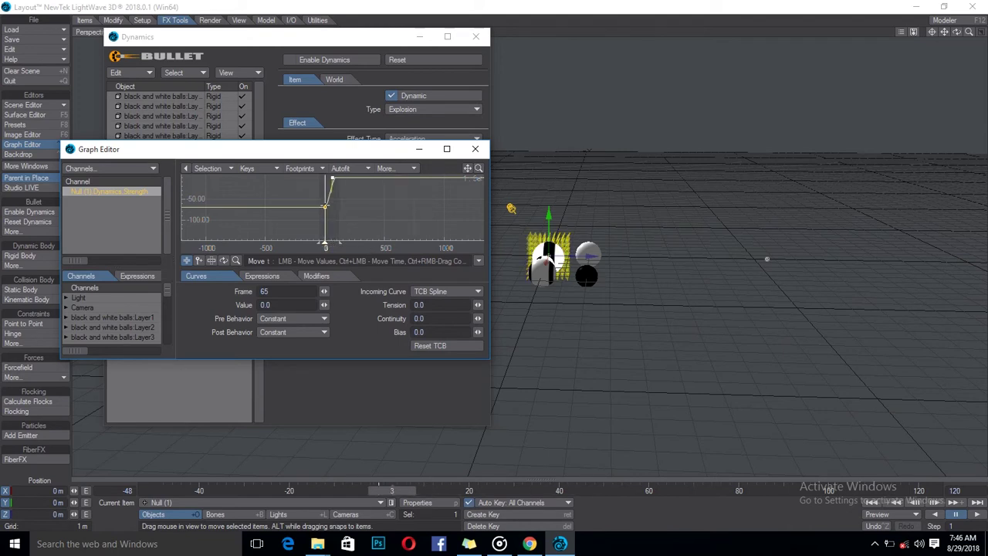
{"action": "left_click", "coordinate": [325, 206]}
{"action": "left_click", "coordinate": [476, 151]}
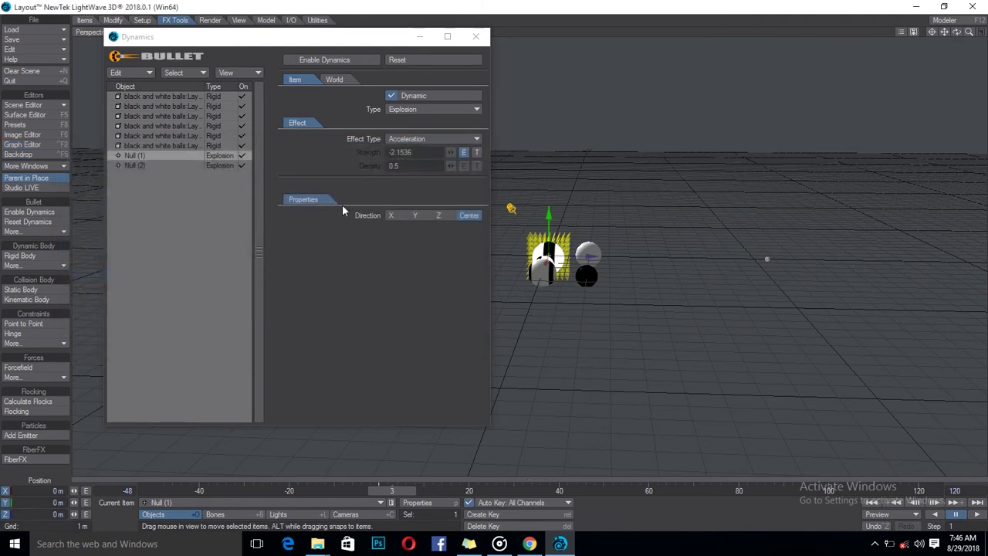
Step: Select Null (2), return to frame 0, and set the timeline's start frame to 0
{"action": "left_click", "coordinate": [148, 164]}
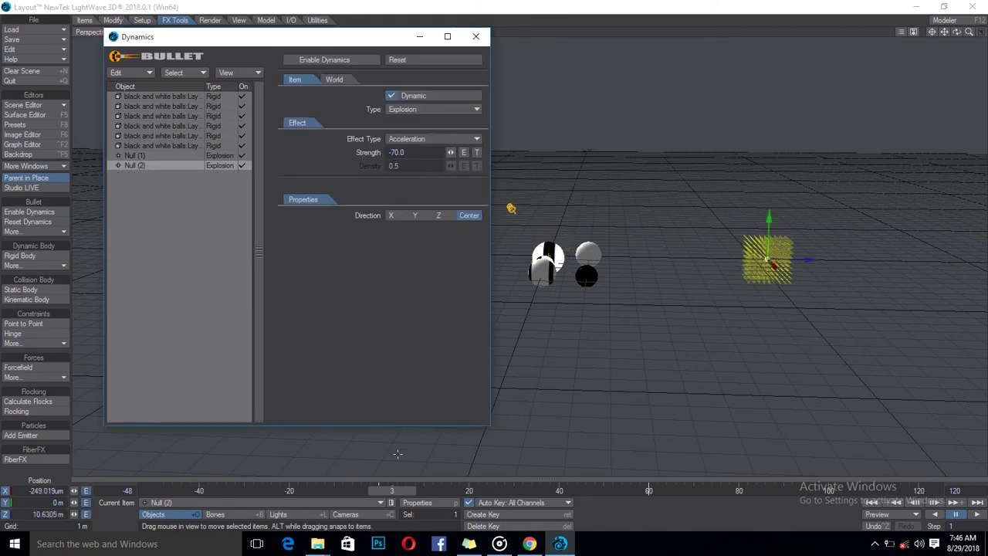
{"action": "left_click_drag", "start_coordinate": [407, 491], "coordinate": [393, 490]}
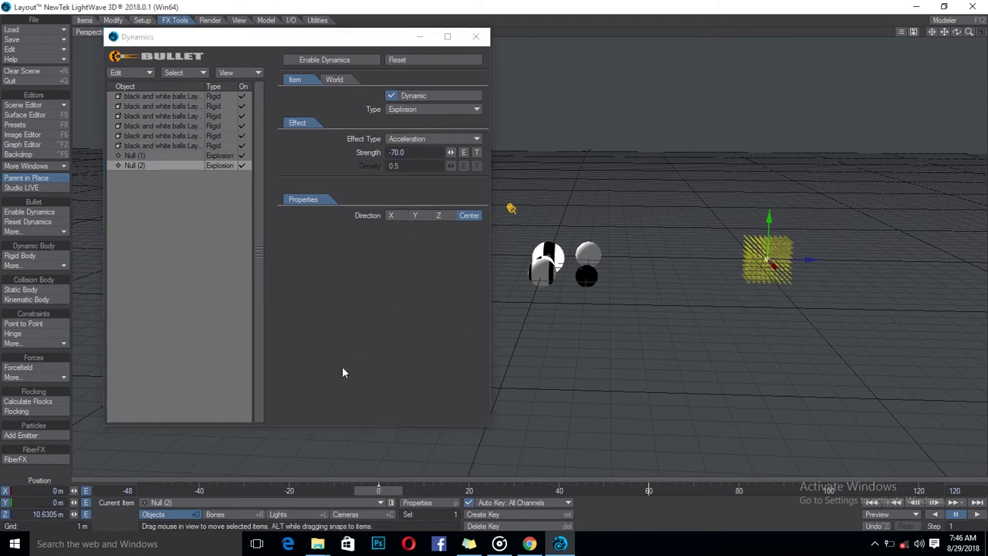
{"action": "left_click", "coordinate": [129, 491]}
{"action": "type", "text": "0"}
{"action": "key", "text": "Return"}
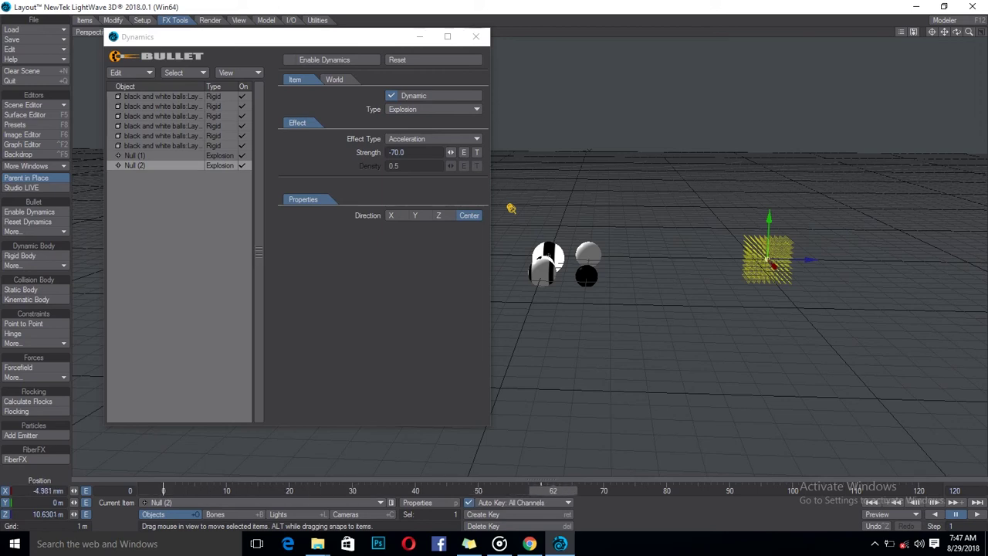
{"action": "key", "text": "Delete"}
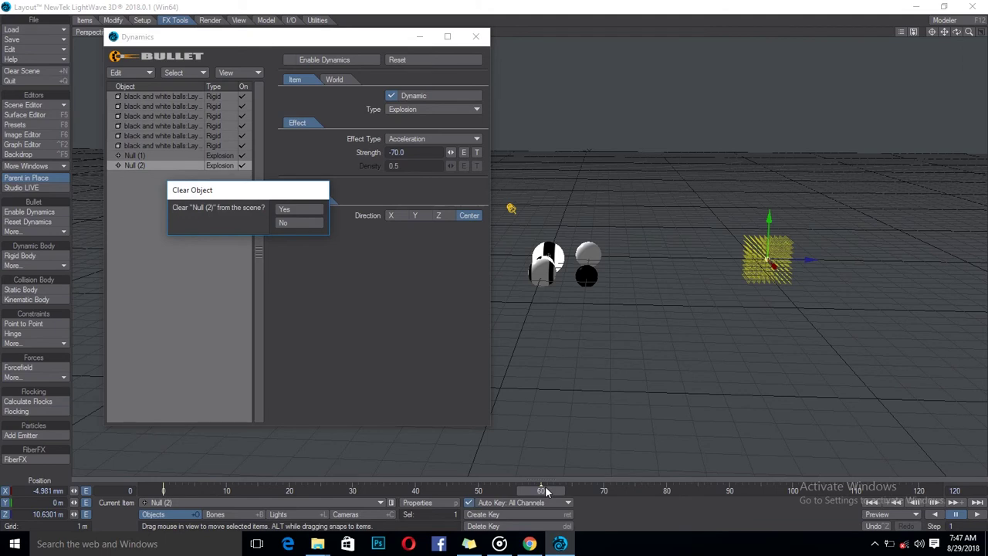
{"action": "left_click", "coordinate": [288, 224]}
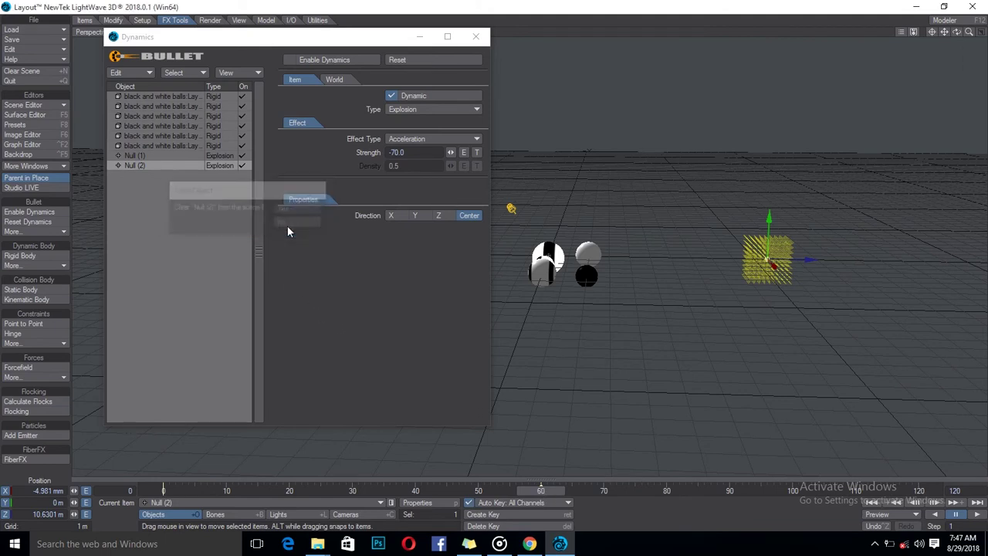
Step: Delete Null (2)'s motion key at frame 60
{"action": "key", "text": "Delete"}
{"action": "key", "text": "Return"}
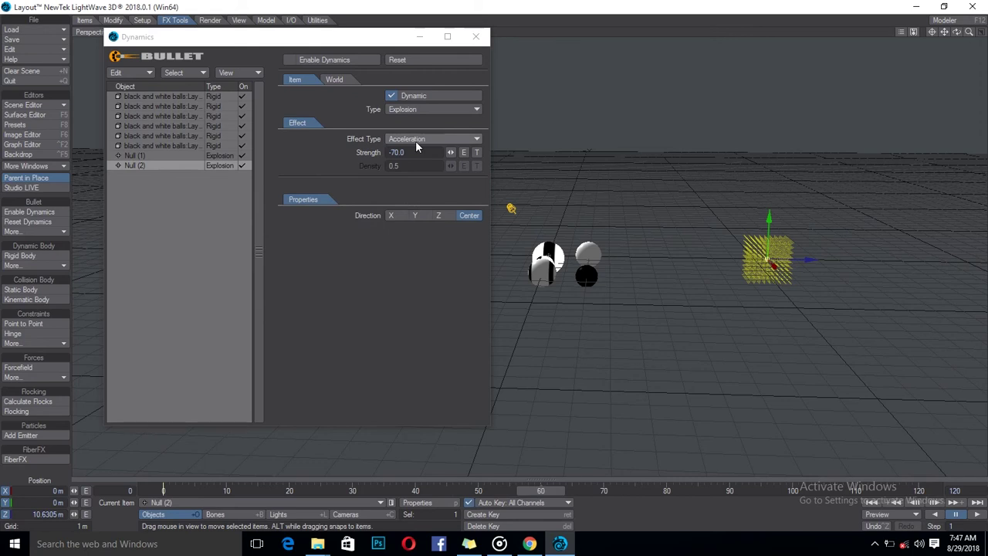
Step: Open Null (2)'s explosion strength curve in the Graph Editor and add keys at frames 60 and 65
{"action": "left_click", "coordinate": [463, 153]}
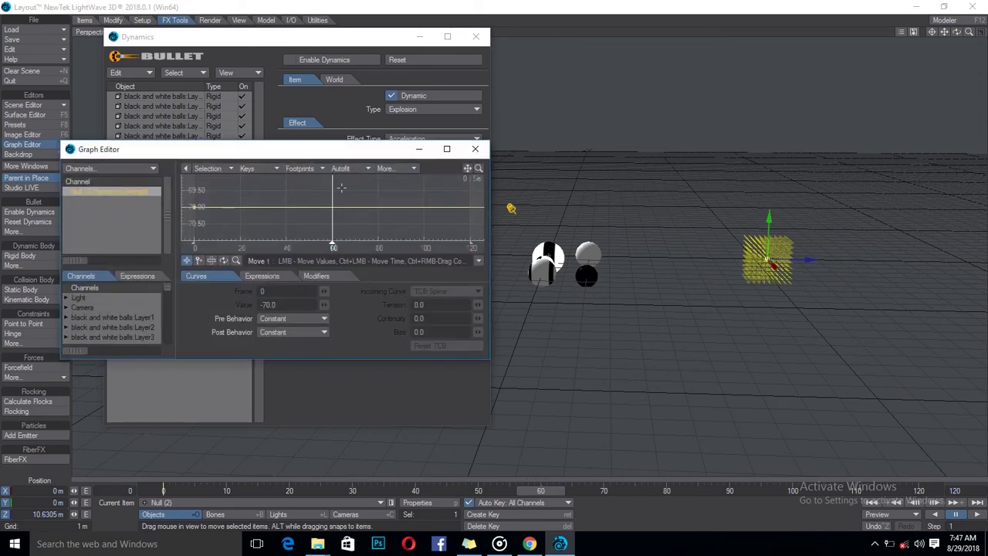
{"action": "left_click", "coordinate": [198, 261]}
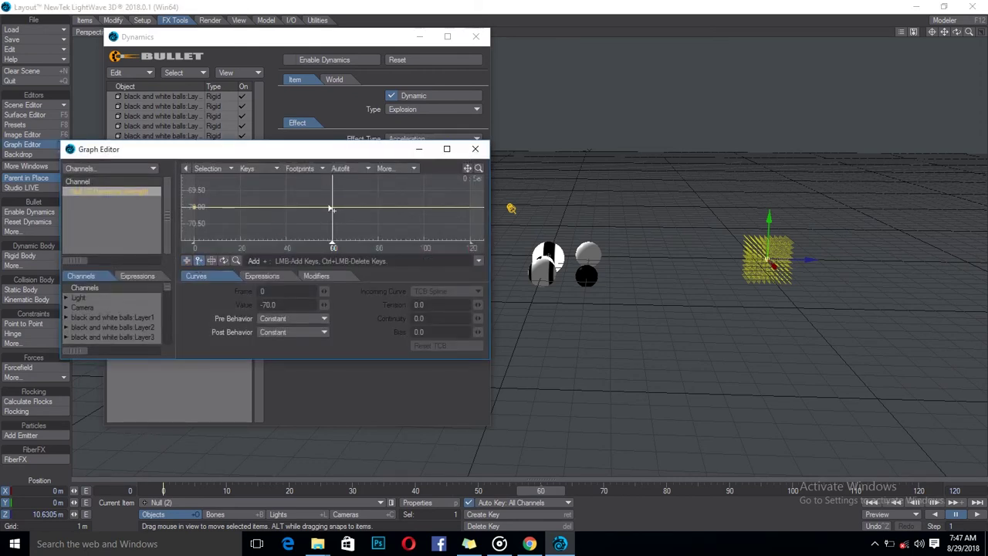
{"action": "left_click", "coordinate": [333, 210]}
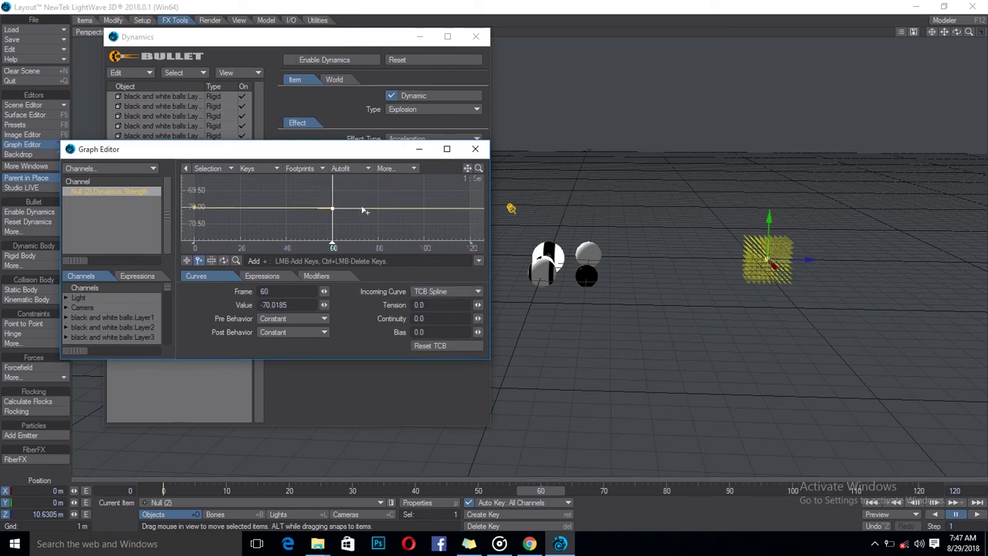
{"action": "key", "text": "Delete"}
{"action": "left_click_drag", "start_coordinate": [479, 170], "coordinate": [552, 169]}
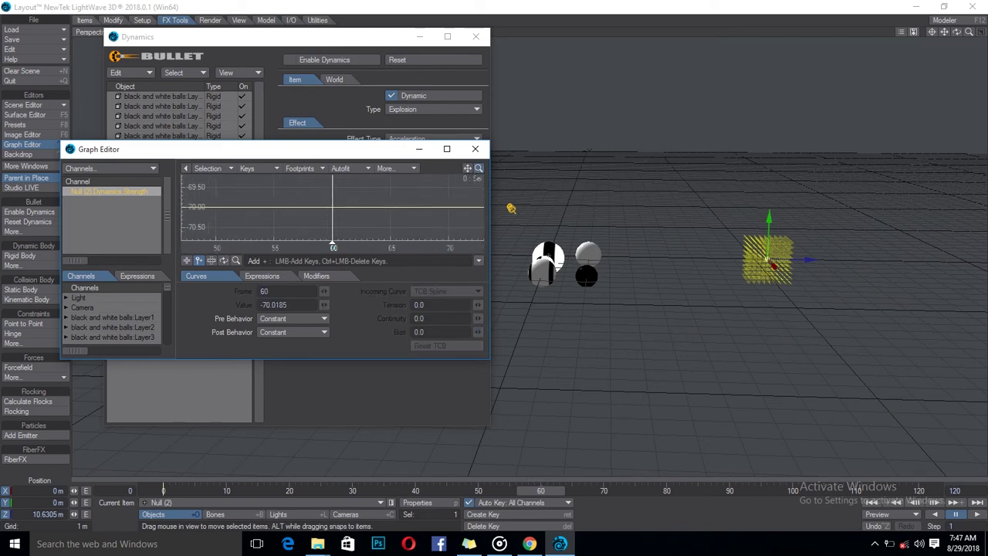
{"action": "left_click", "coordinate": [334, 210]}
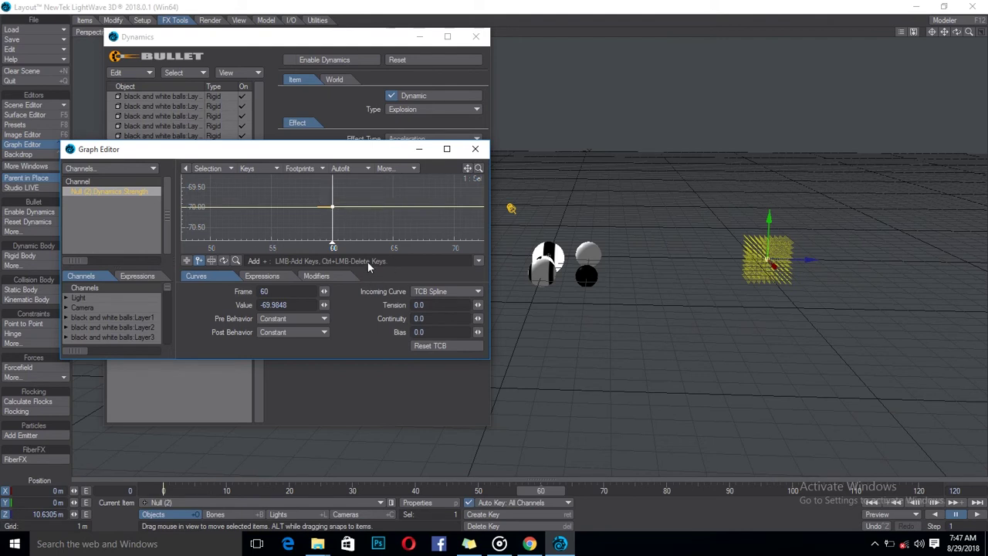
{"action": "left_click", "coordinate": [393, 247]}
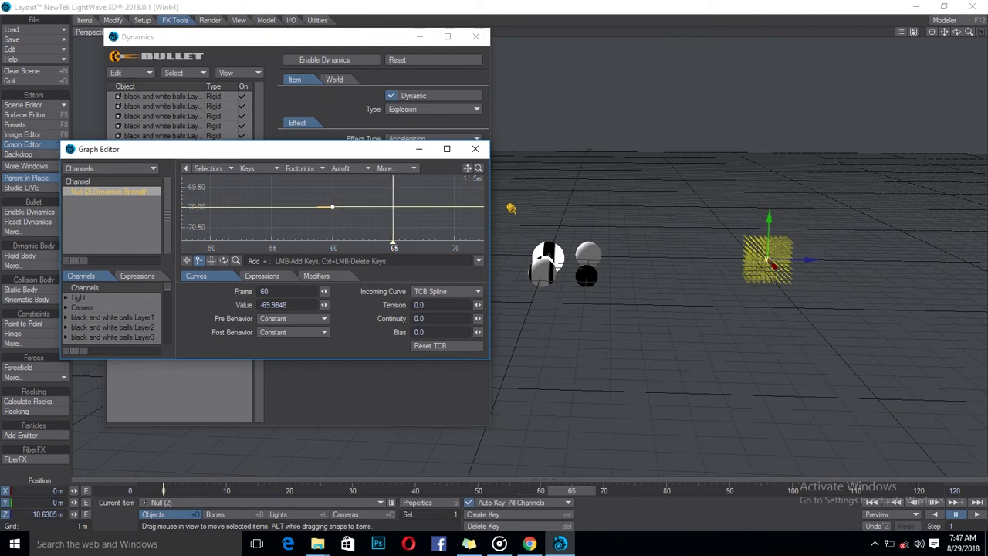
{"action": "left_click", "coordinate": [394, 207]}
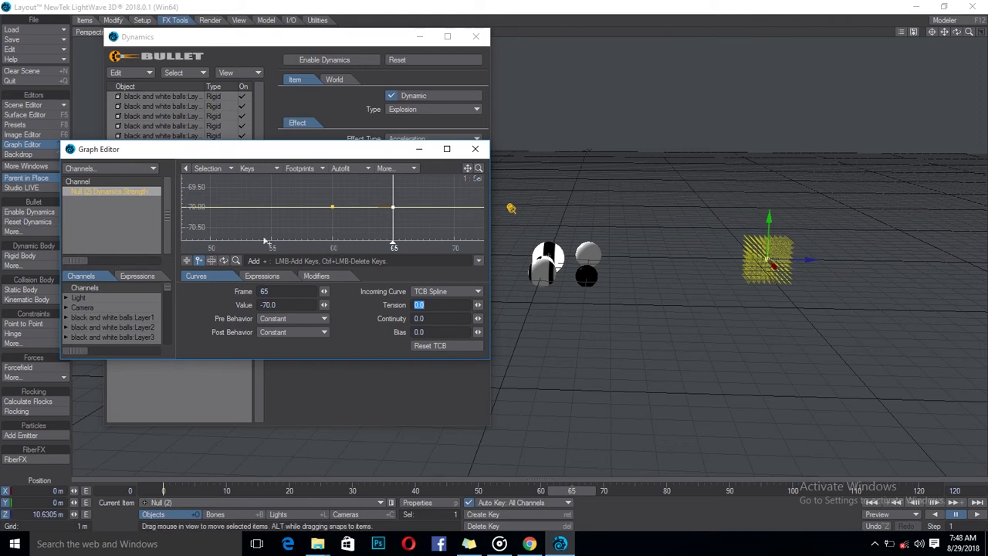
Step: Set the value of Null (2)'s strength key at frame 60 to 0
{"action": "left_click", "coordinate": [188, 263]}
{"action": "left_click", "coordinate": [333, 206]}
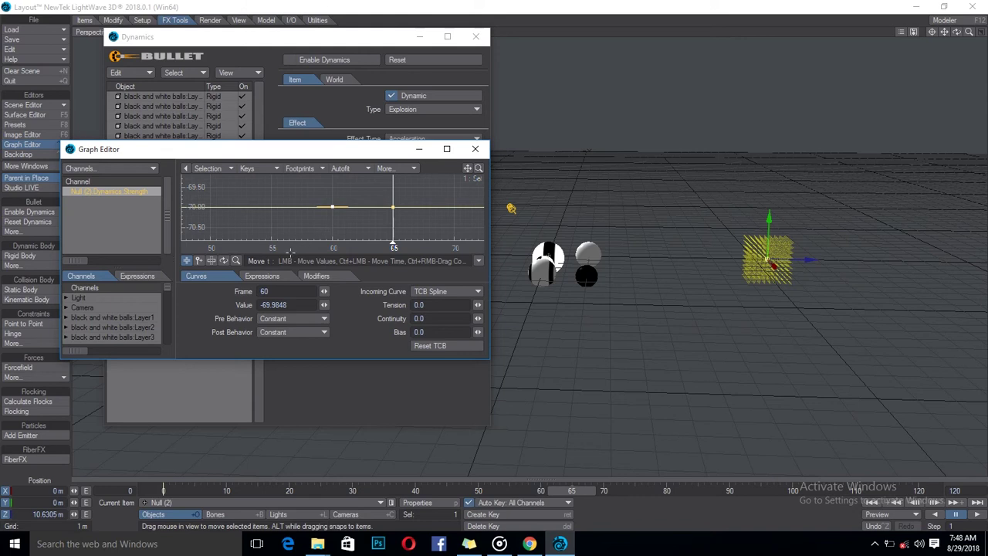
{"action": "type", "text": "0"}
{"action": "key", "text": "Return"}
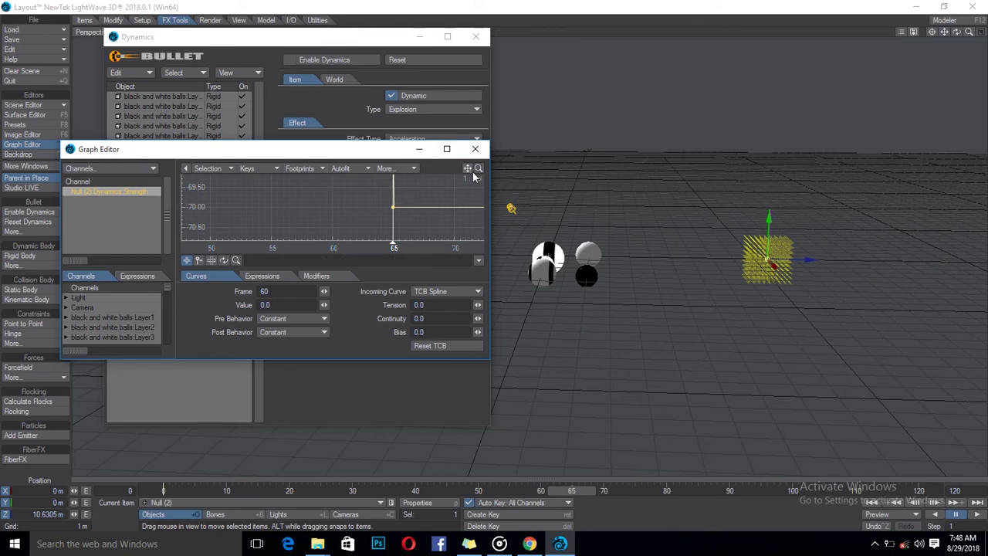
Step: Return to frame 0 with Null (2) selected and set the value of its frame 0 strength key to 0
{"action": "left_click_drag", "start_coordinate": [479, 168], "coordinate": [437, 219]}
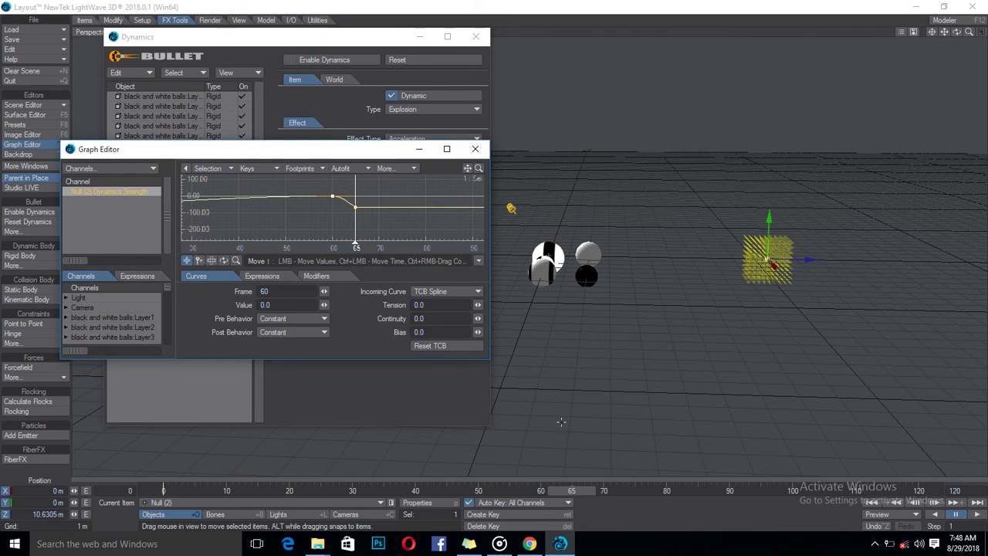
{"action": "left_click", "coordinate": [181, 502]}
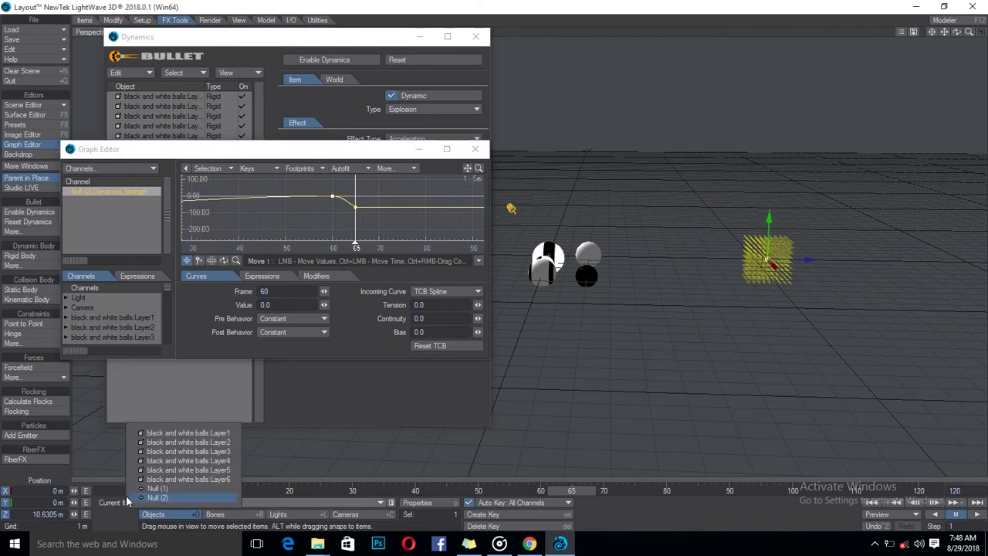
{"action": "left_click", "coordinate": [158, 497]}
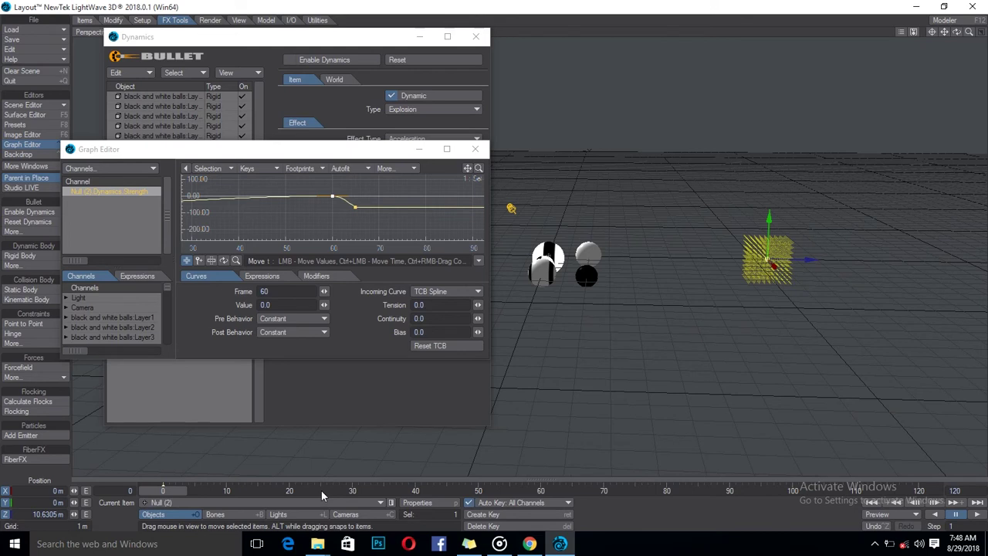
{"action": "left_click", "coordinate": [468, 168]}
{"action": "left_click_drag", "start_coordinate": [467, 168], "coordinate": [357, 133]}
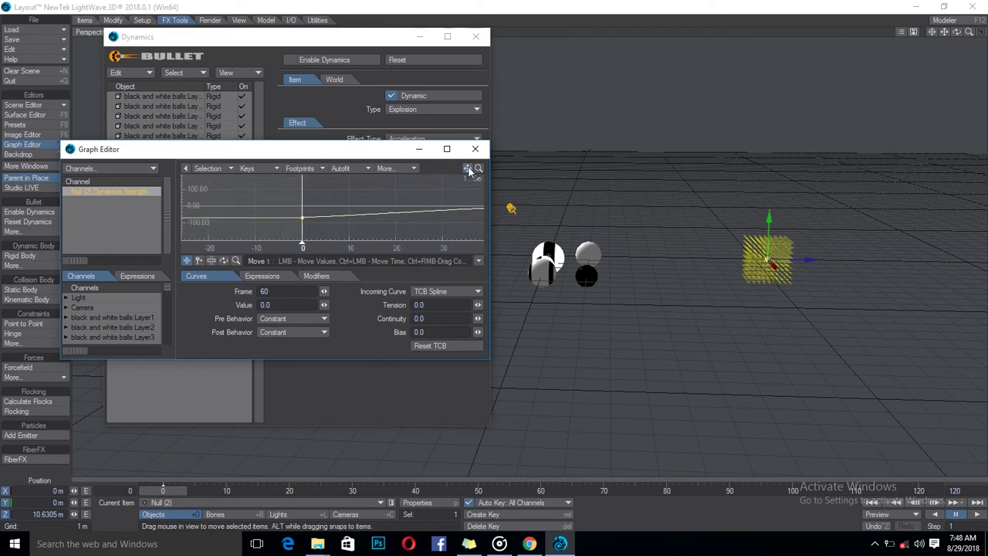
{"action": "mouse_move", "coordinate": [302, 217]}
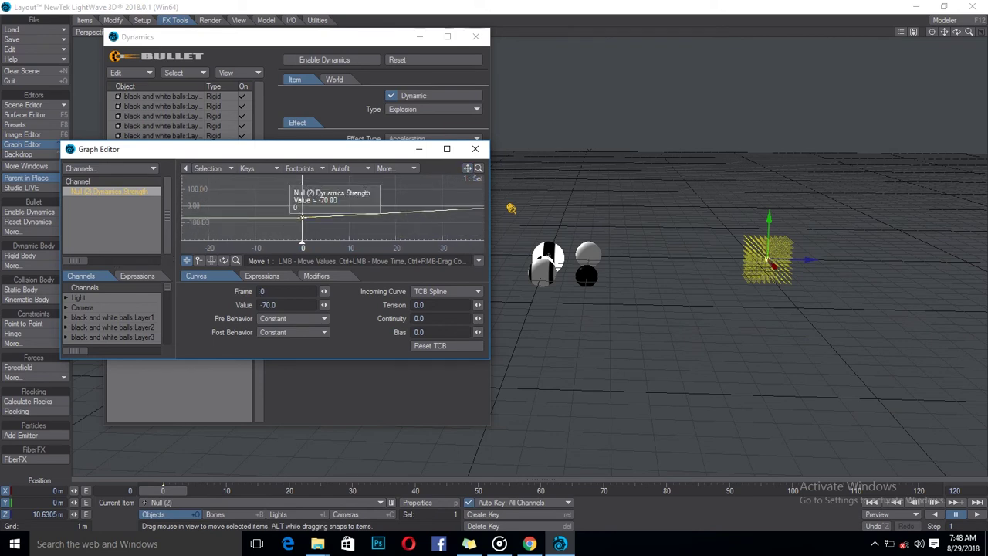
{"action": "left_click", "coordinate": [297, 304]}
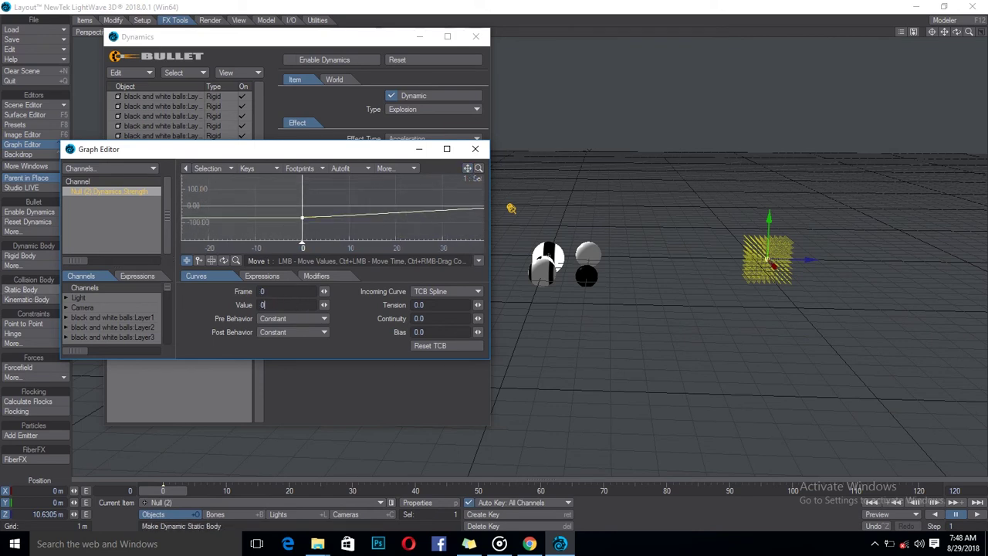
{"action": "type", "text": "0"}
{"action": "key", "text": "Tab"}
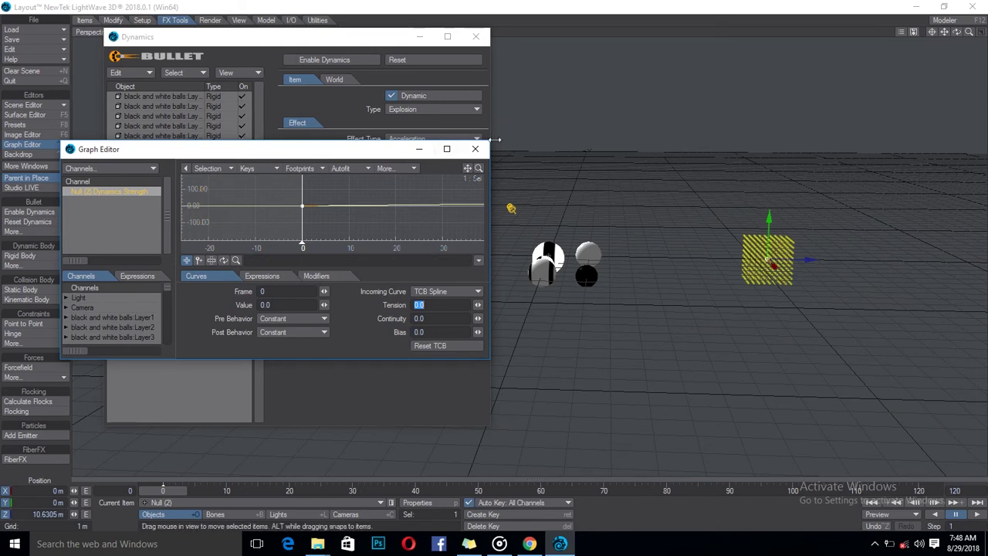
Step: Set the tension of Null (2)'s strength keys at frames 60 and 65 to 1.0, and close the Graph Editor
{"action": "left_click", "coordinate": [467, 167]}
{"action": "left_click_drag", "start_coordinate": [467, 168], "coordinate": [478, 181]}
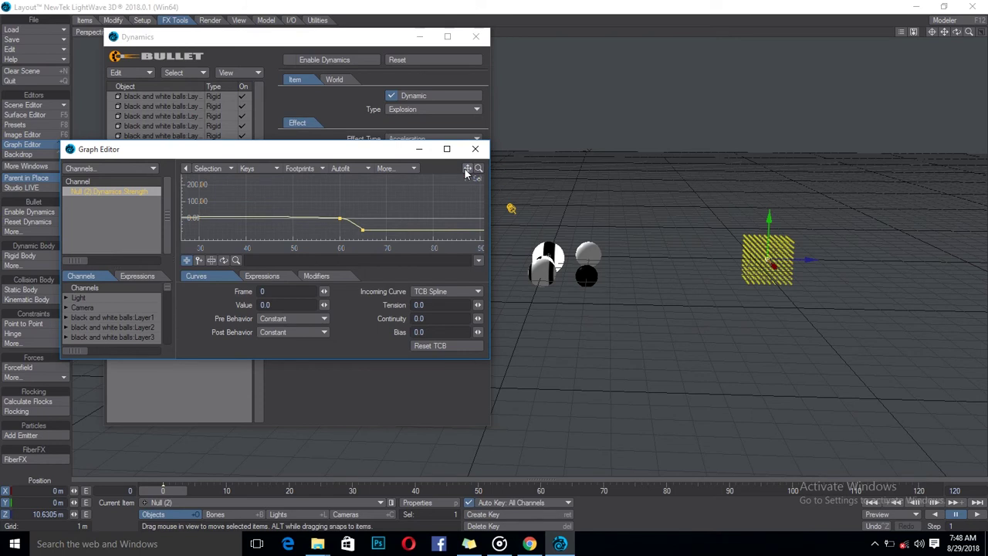
{"action": "left_click_drag", "start_coordinate": [362, 229], "coordinate": [367, 233]}
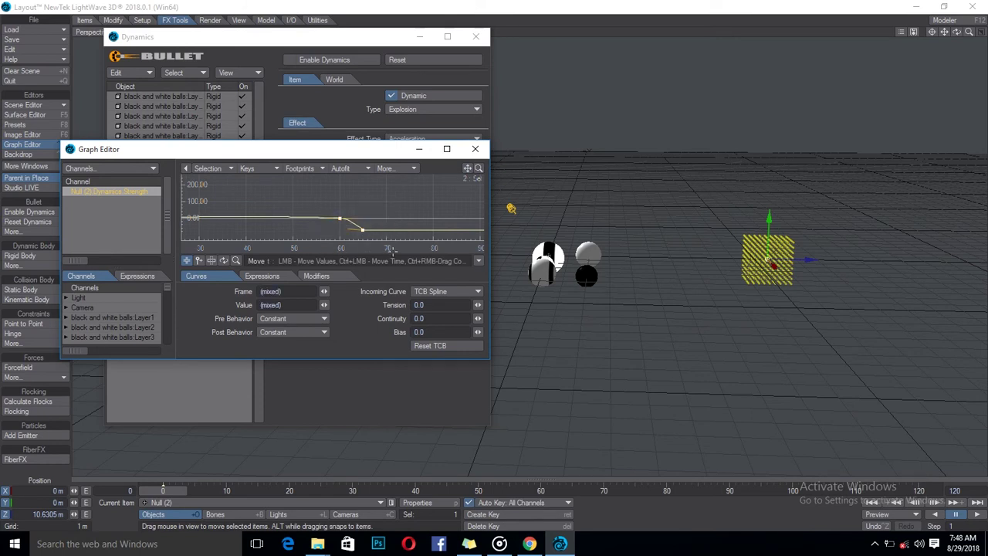
{"action": "left_click_drag", "start_coordinate": [478, 306], "coordinate": [483, 306]}
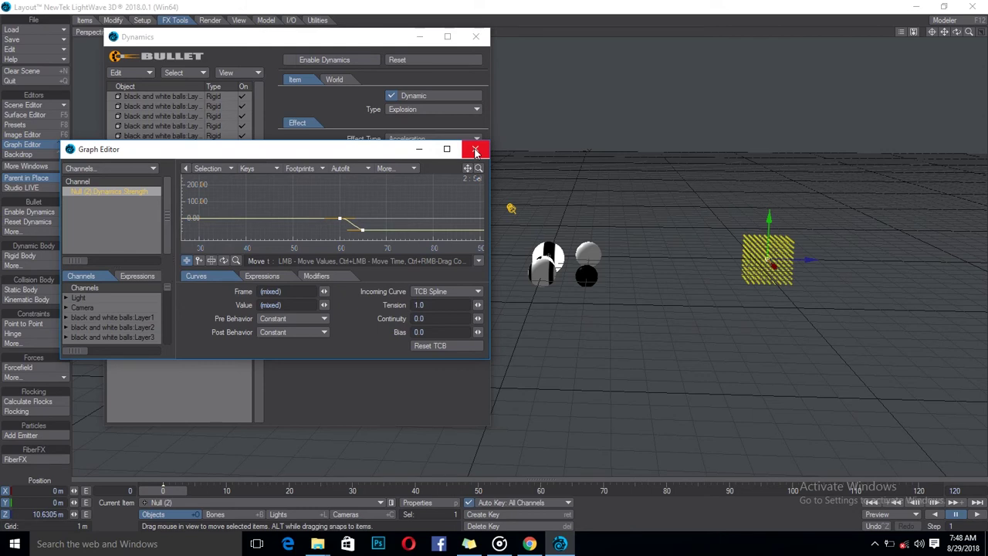
{"action": "left_click", "coordinate": [475, 151]}
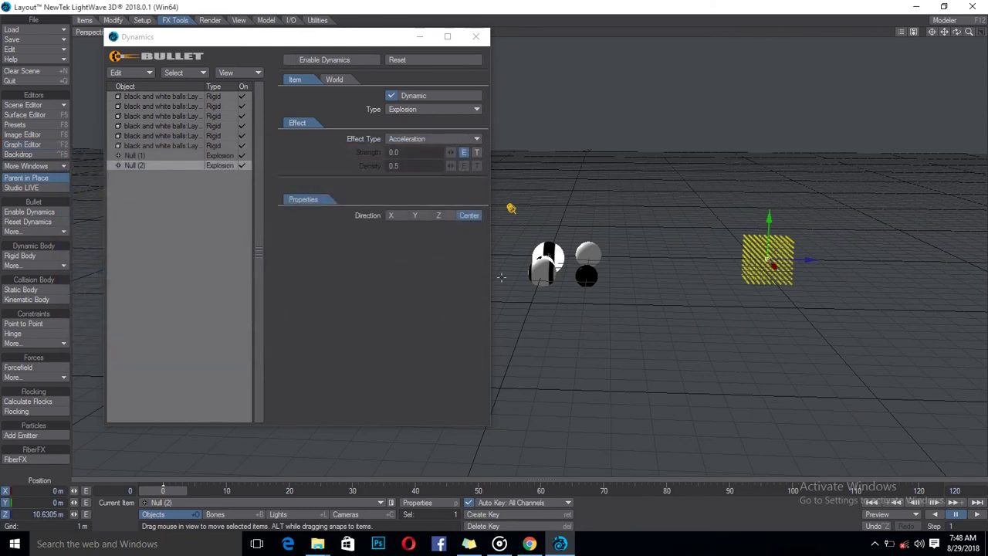
Step: Enable Bullet dynamics and play the simulation with the Dynamics window minimized
{"action": "left_click", "coordinate": [319, 59]}
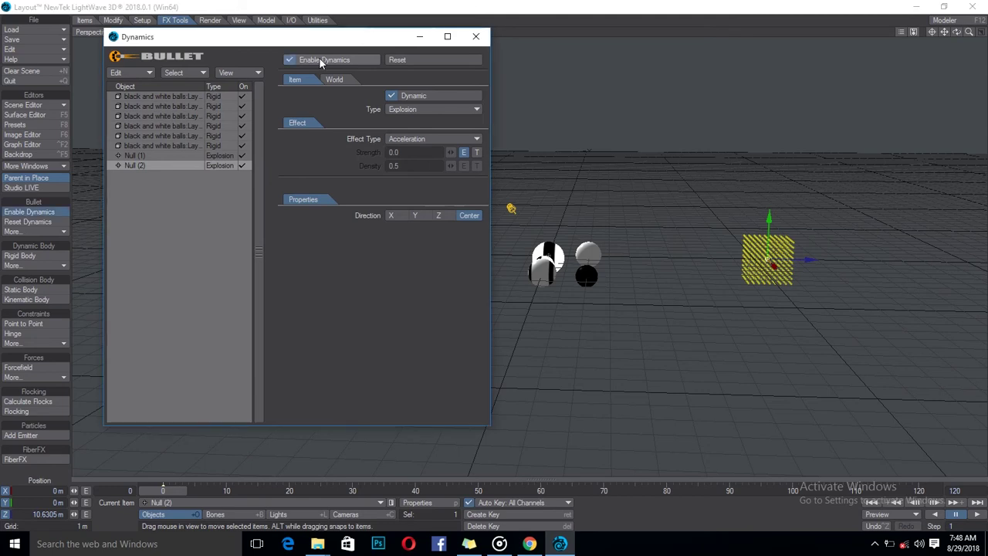
{"action": "left_click", "coordinate": [975, 515]}
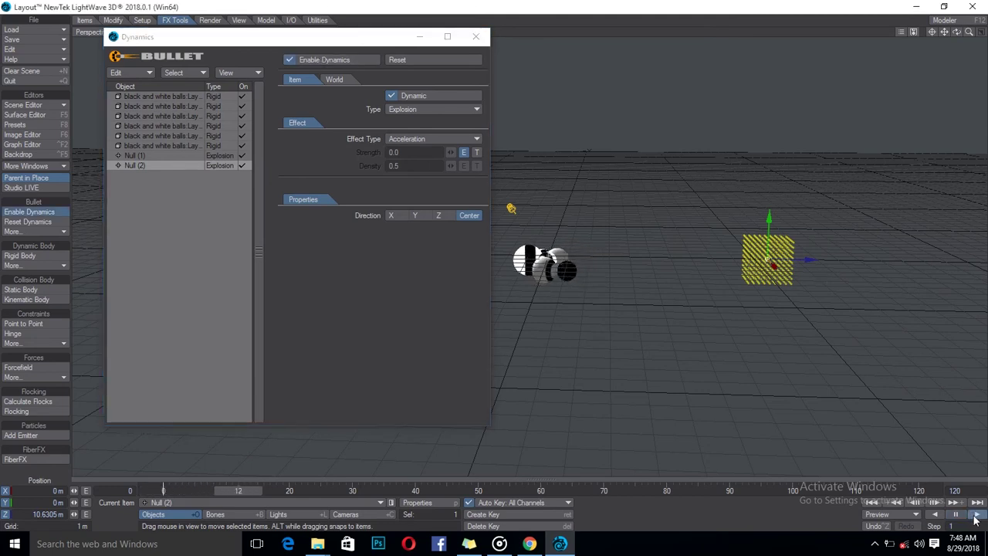
{"action": "left_click", "coordinate": [419, 37]}
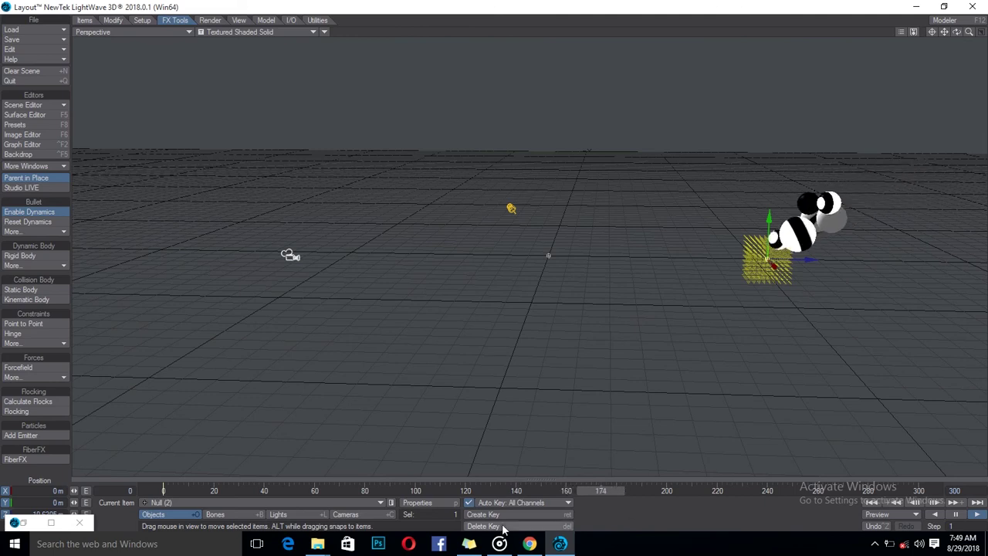
Step: Restore the Dynamics window, change Null (2)'s explosion effect type to Velocity, and close the window
{"action": "left_click", "coordinate": [423, 503]}
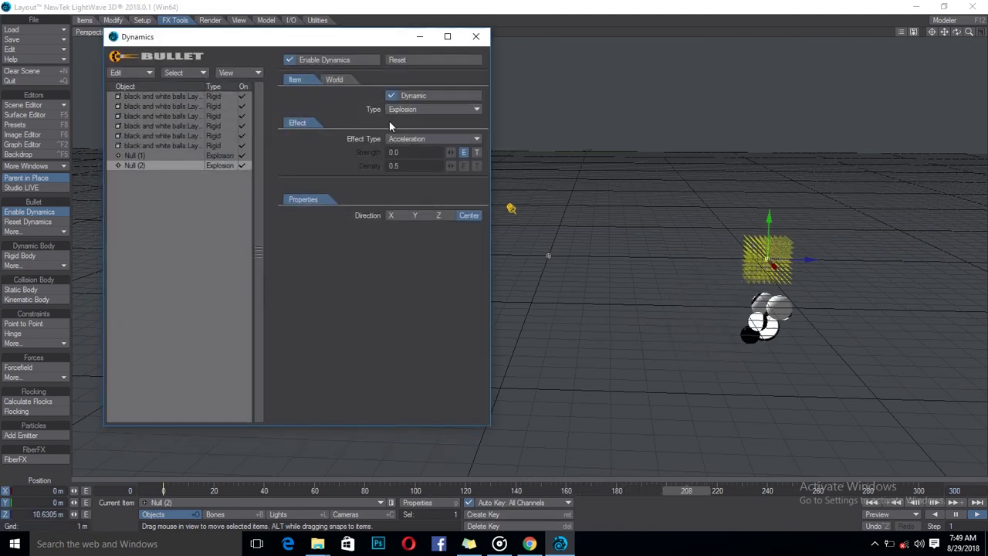
{"action": "left_click", "coordinate": [176, 165]}
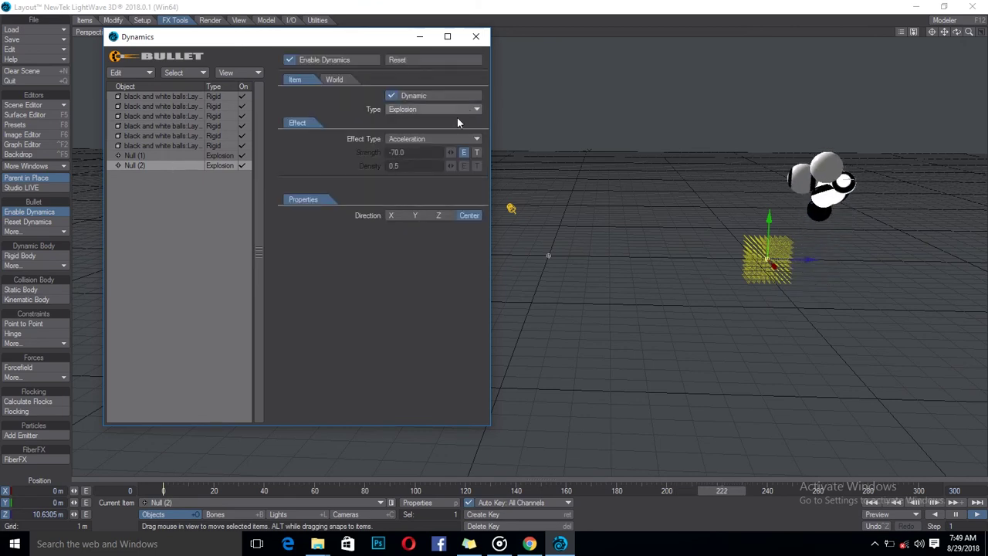
{"action": "left_click", "coordinate": [409, 139]}
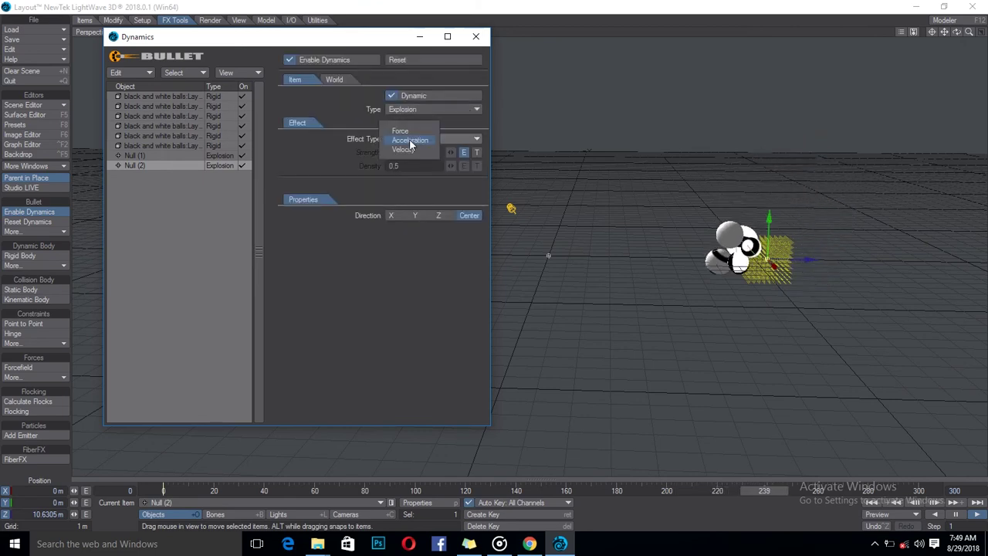
{"action": "left_click", "coordinate": [412, 152]}
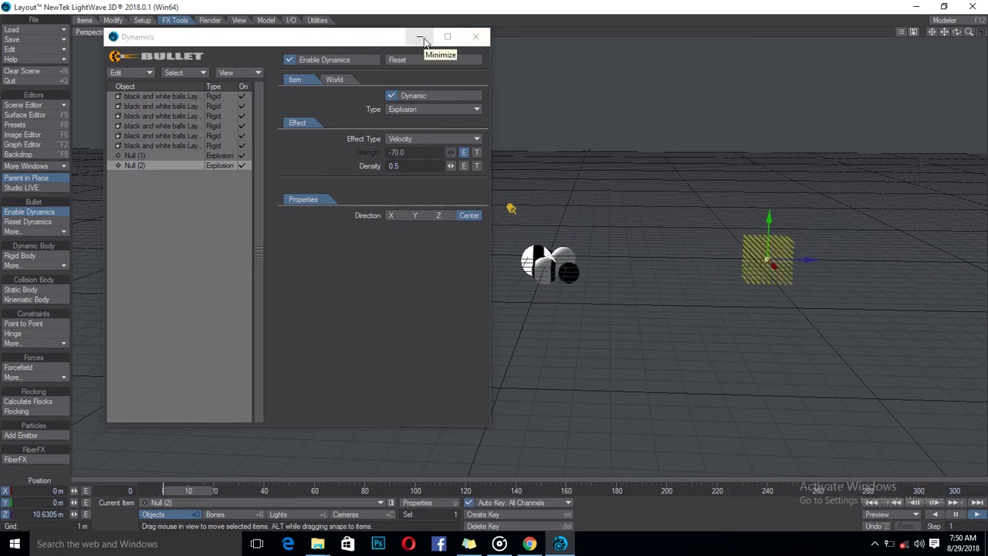
{"action": "left_click", "coordinate": [476, 37]}
{"action": "left_click_drag", "start_coordinate": [969, 31], "coordinate": [899, 43]}
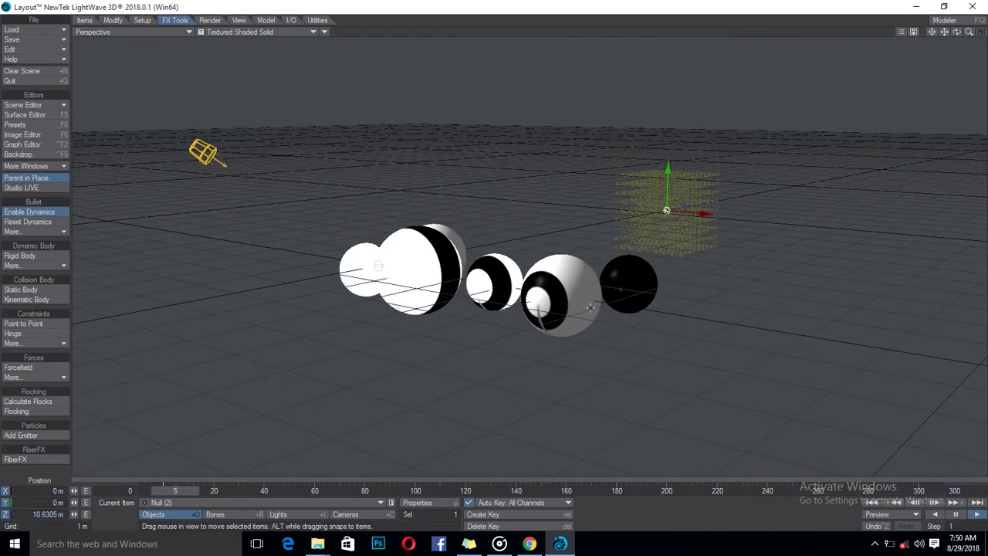